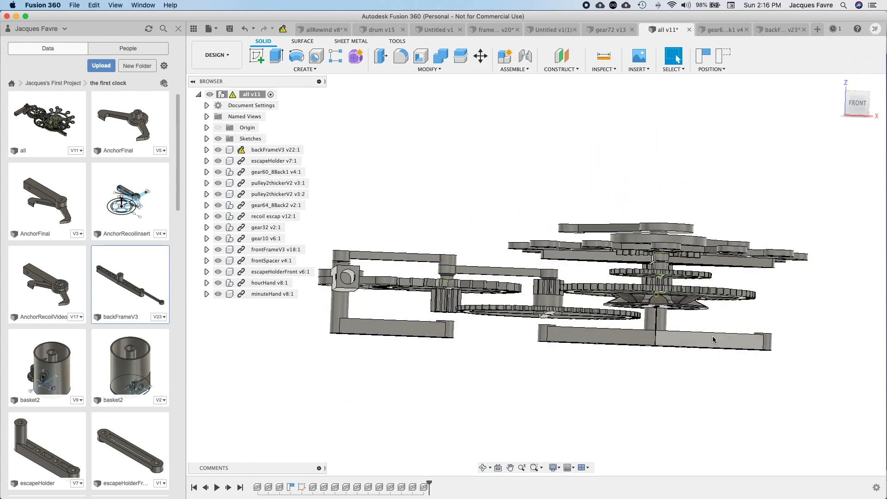
- Switch to the open backFrameV3 v23 document
{"action": "left_click", "coordinate": [779, 29]}
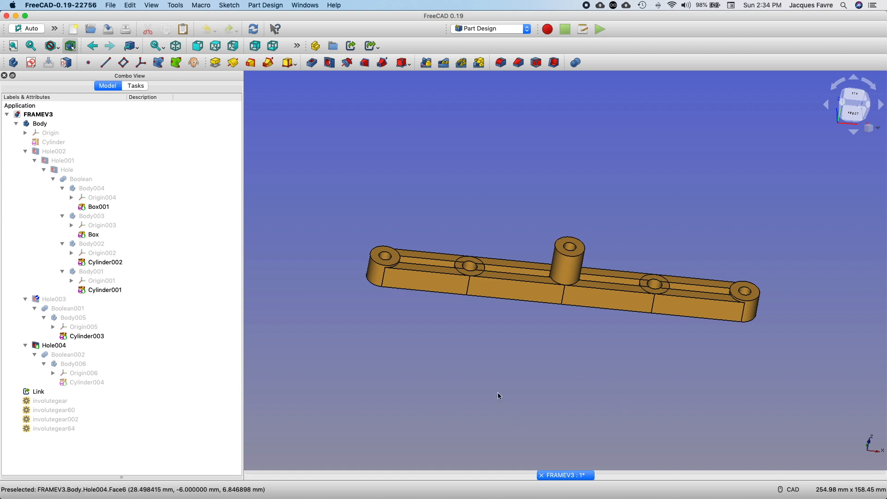
- Show and hide involutegear64, involutegear002 and involutegear60 one after another to view each gear on the frame
{"action": "left_click", "coordinate": [92, 431]}
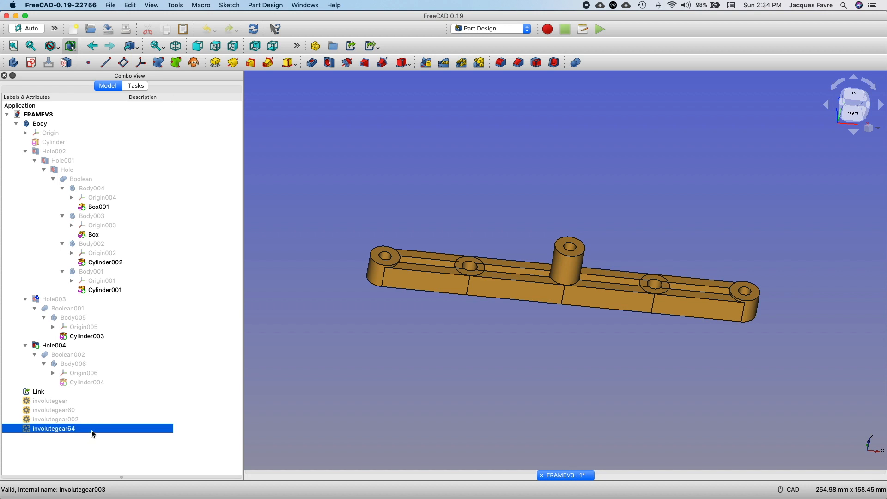
{"action": "key", "text": "space"}
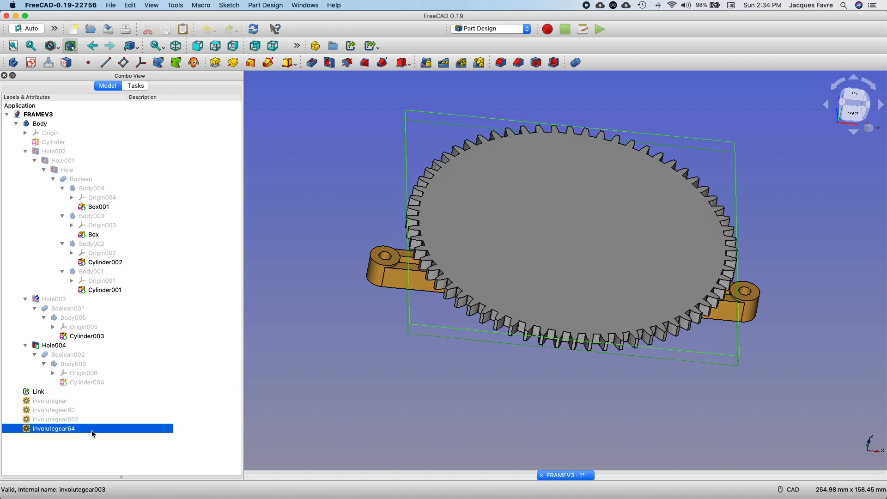
{"action": "key", "text": "space"}
{"action": "left_click", "coordinate": [89, 421]}
{"action": "key", "text": "space"}
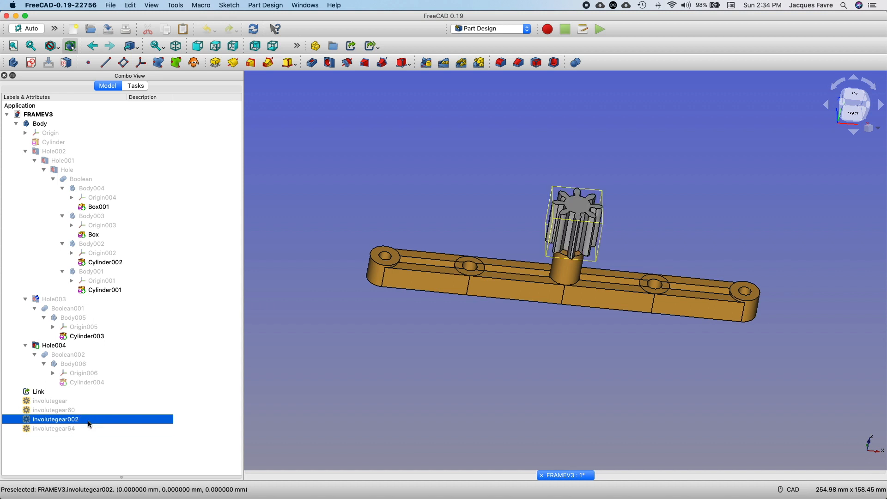
{"action": "key", "text": "space"}
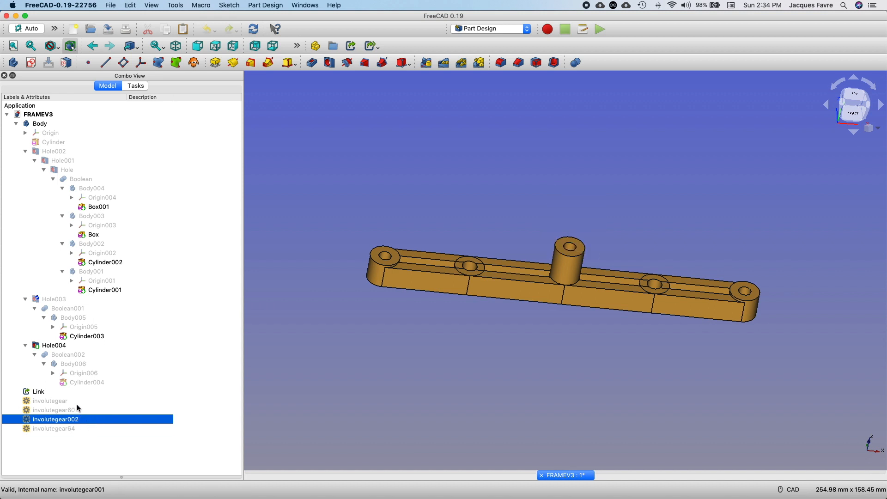
{"action": "left_click", "coordinate": [78, 411]}
{"action": "key", "text": "space"}
{"action": "key", "text": "space"}
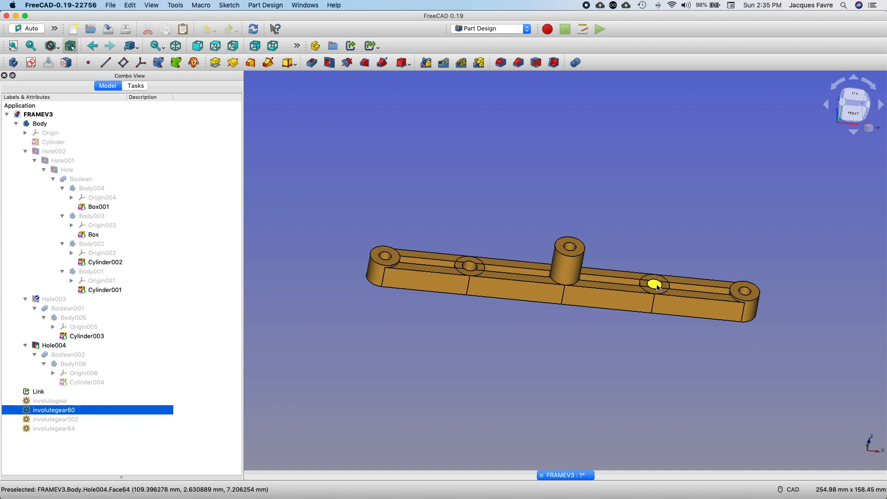
- Toggle the visibility of Hole004 and of the main Body to compare how each controls the frame's display
{"action": "left_click", "coordinate": [75, 350]}
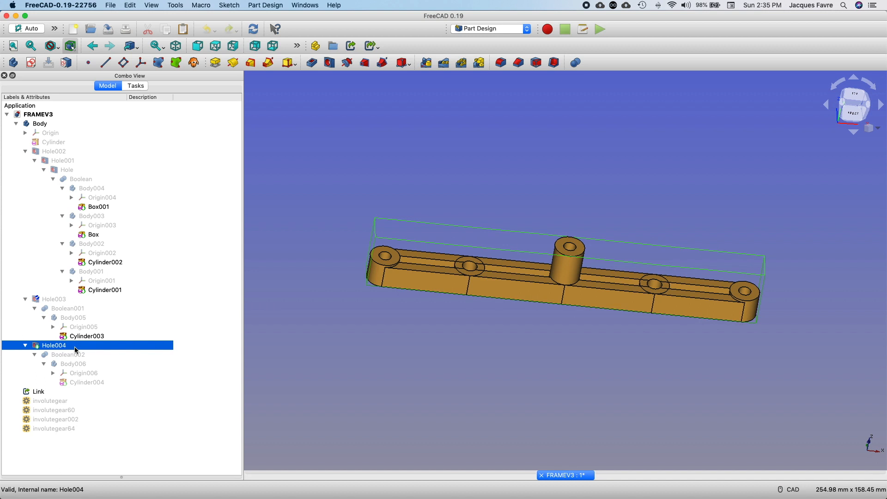
{"action": "key", "text": "space"}
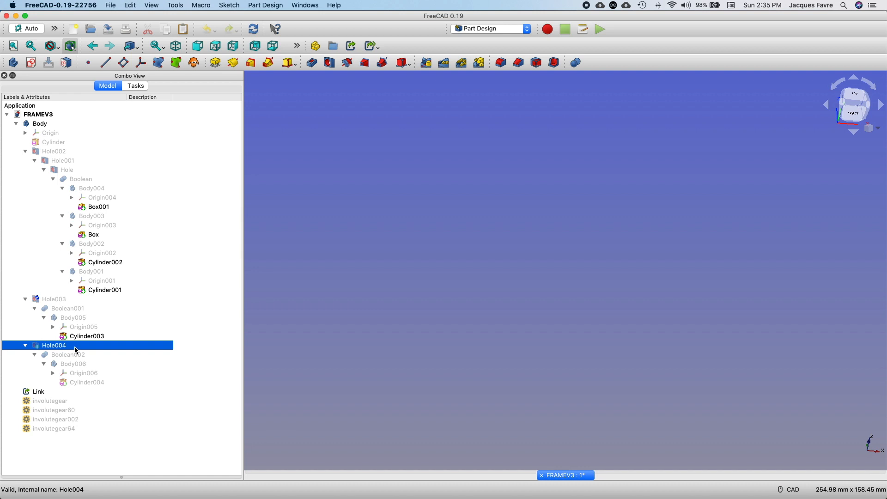
{"action": "key", "text": "space"}
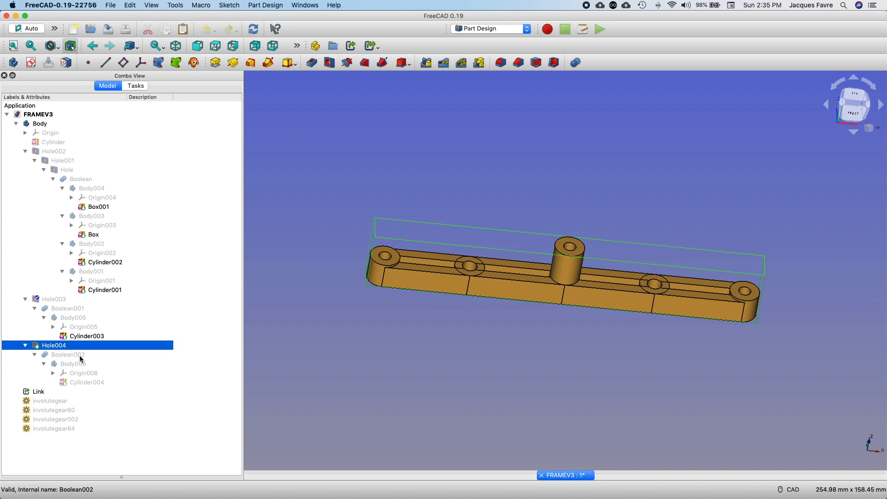
{"action": "left_click", "coordinate": [58, 125]}
{"action": "key", "text": "space"}
{"action": "key", "text": "space"}
{"action": "key", "text": "space"}
{"action": "key", "text": "space"}
{"action": "key", "text": "space"}
{"action": "key", "text": "space"}
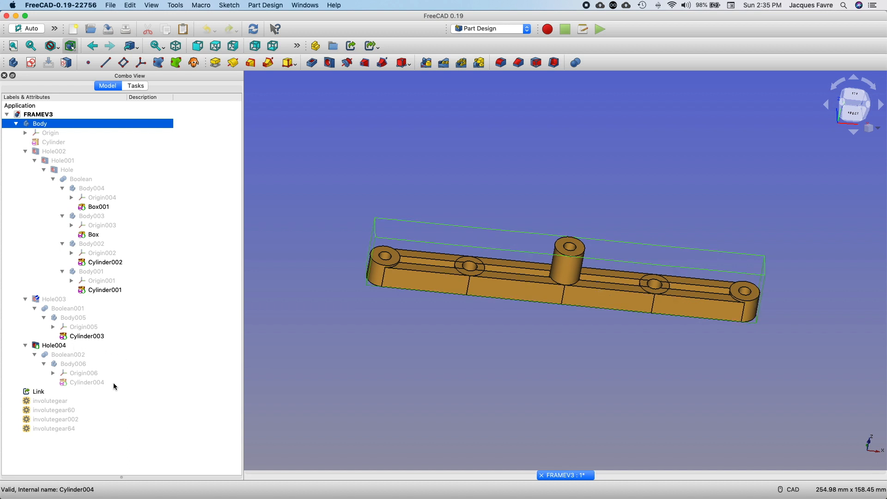
- Delete Hole004 and the Boolean001 feature beneath Hole003, accepting that referencing objects might break
{"action": "left_click", "coordinate": [93, 346]}
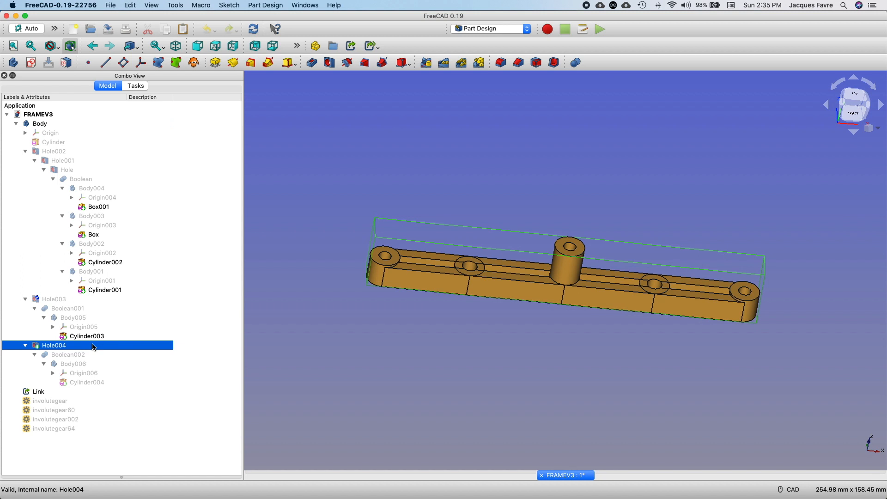
{"action": "right_click", "coordinate": [93, 346]}
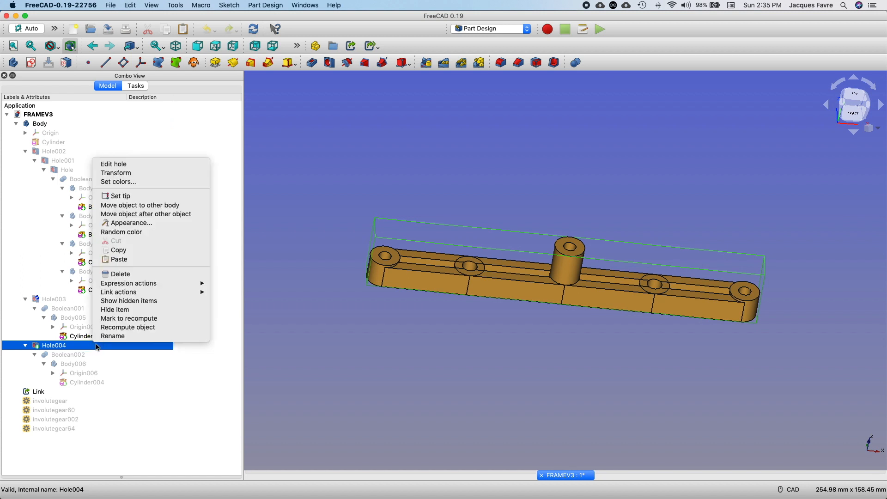
{"action": "left_click", "coordinate": [119, 274]}
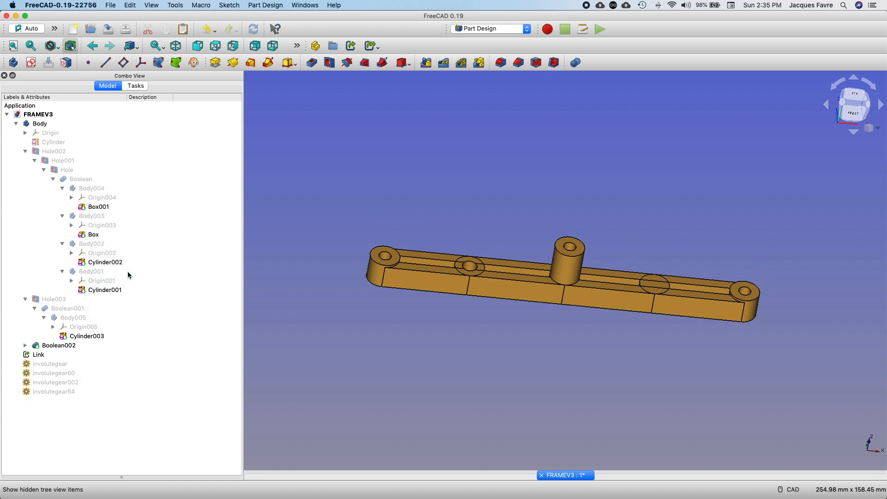
{"action": "right_click", "coordinate": [98, 308]}
{"action": "left_click", "coordinate": [131, 418]}
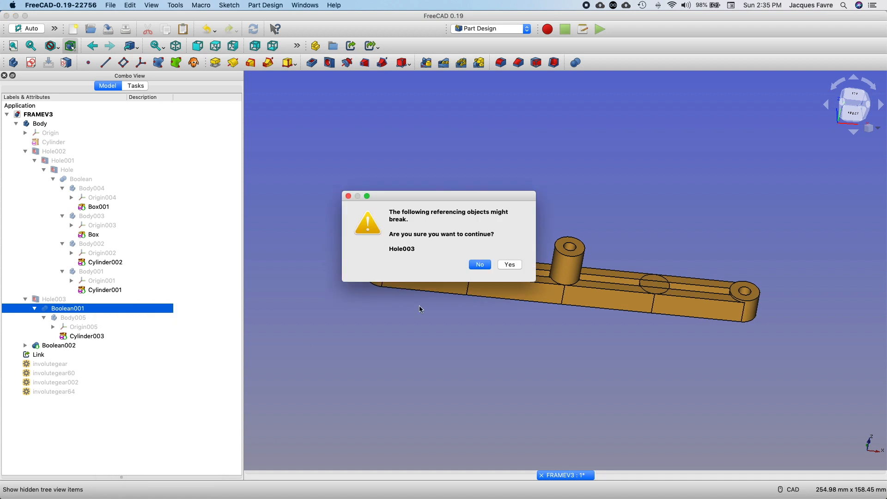
{"action": "left_click", "coordinate": [509, 267]}
- Delete Cylinder003 and its parent Body005
{"action": "left_click", "coordinate": [16, 326]}
{"action": "left_click", "coordinate": [51, 346]}
{"action": "right_click", "coordinate": [51, 346]}
{"action": "left_click", "coordinate": [86, 277]}
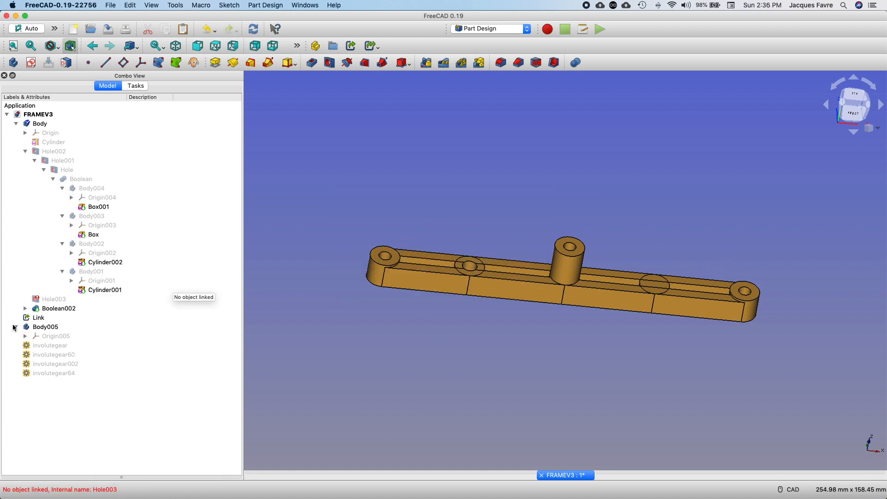
{"action": "left_click", "coordinate": [74, 335]}
{"action": "right_click", "coordinate": [73, 330]}
{"action": "left_click", "coordinate": [92, 411]}
- Delete the Boolean002 feature and the Cylinder004 inside Body006
{"action": "right_click", "coordinate": [91, 309]}
{"action": "left_click", "coordinate": [115, 418]}
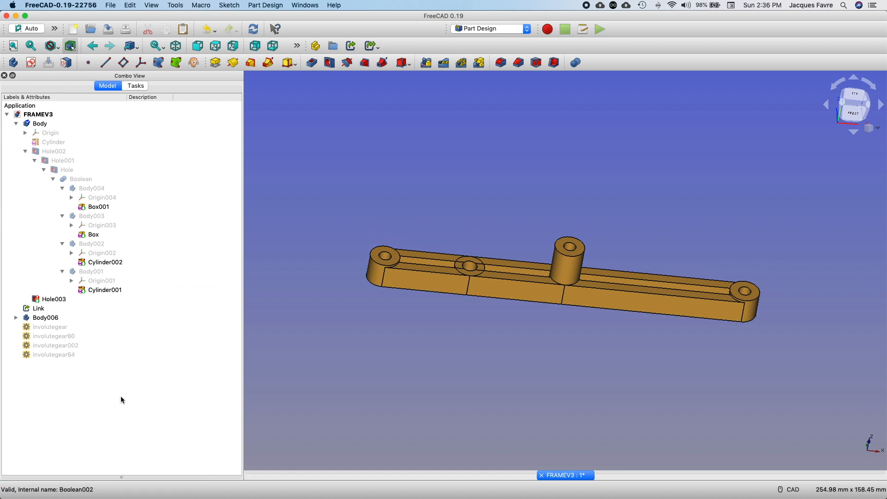
{"action": "left_click", "coordinate": [16, 317]}
{"action": "left_click", "coordinate": [74, 336]}
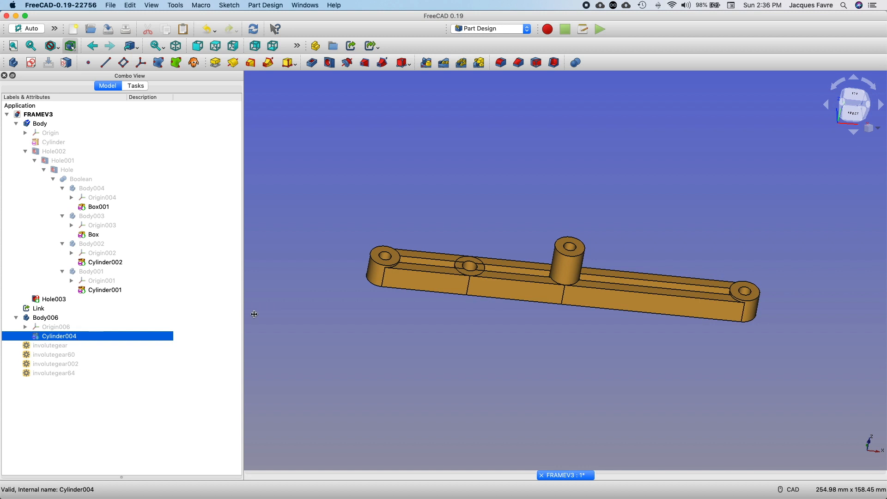
{"action": "right_click", "coordinate": [112, 342]}
{"action": "left_click", "coordinate": [138, 263]}
- Delete Hole003 and the leftover Body006
{"action": "right_click", "coordinate": [95, 299]}
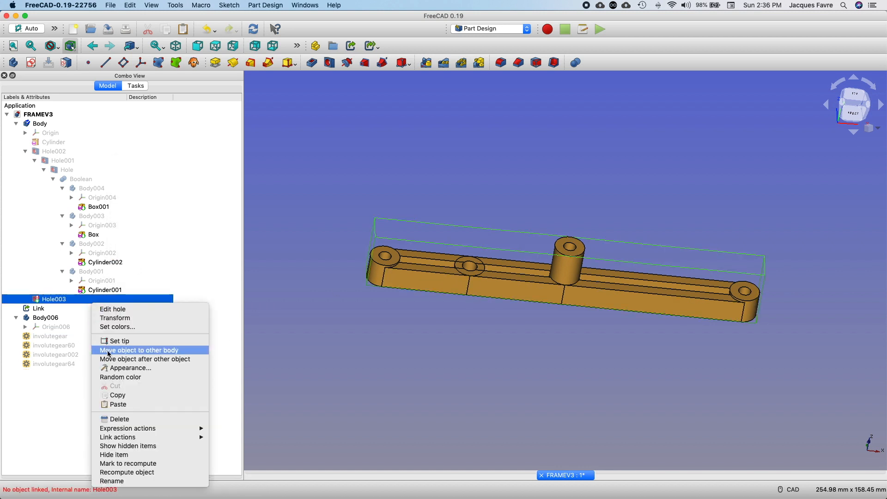
{"action": "left_click", "coordinate": [115, 421]}
{"action": "right_click", "coordinate": [69, 308]}
{"action": "left_click", "coordinate": [94, 393]}
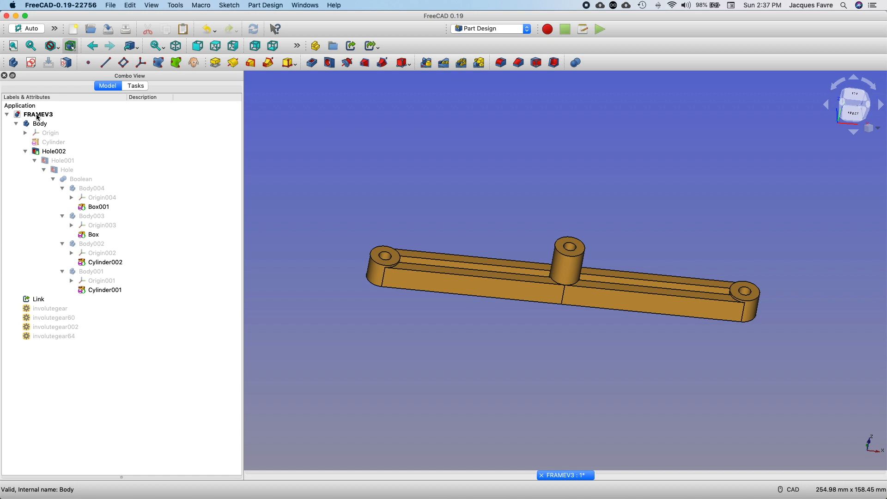
- Delete the features Hole002, Hole001 and Hole that pierce the frame's two ends and central post
{"action": "left_click", "coordinate": [51, 153]}
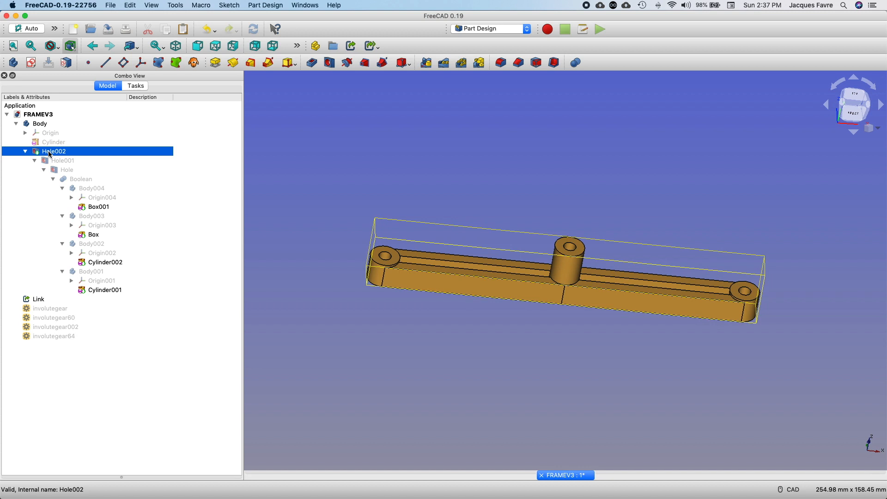
{"action": "right_click", "coordinate": [105, 156]}
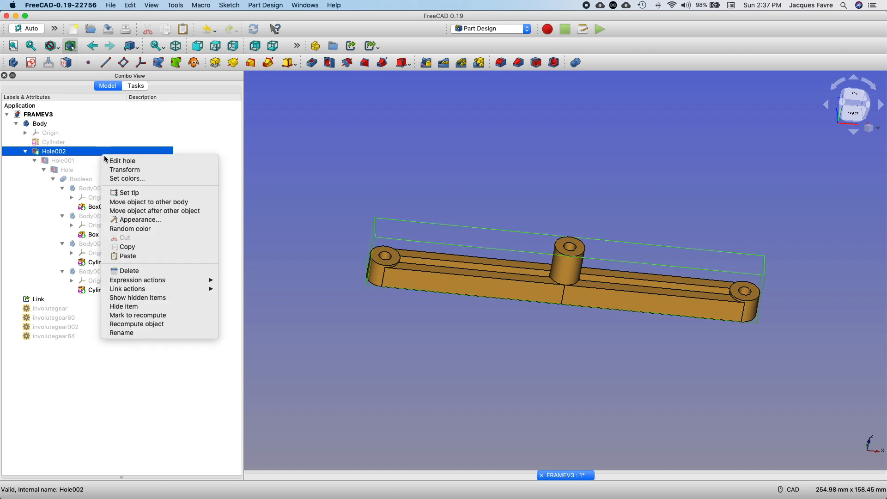
{"action": "left_click", "coordinate": [128, 271]}
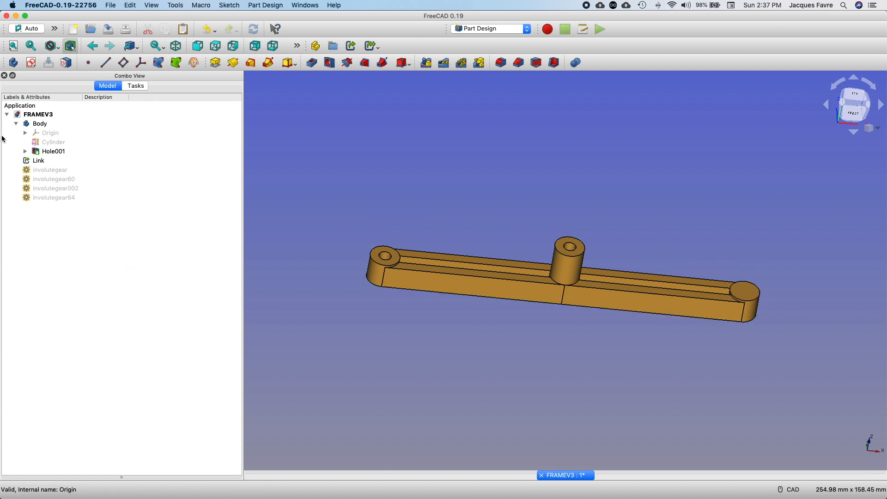
{"action": "left_click", "coordinate": [26, 151]}
{"action": "left_click", "coordinate": [52, 155]}
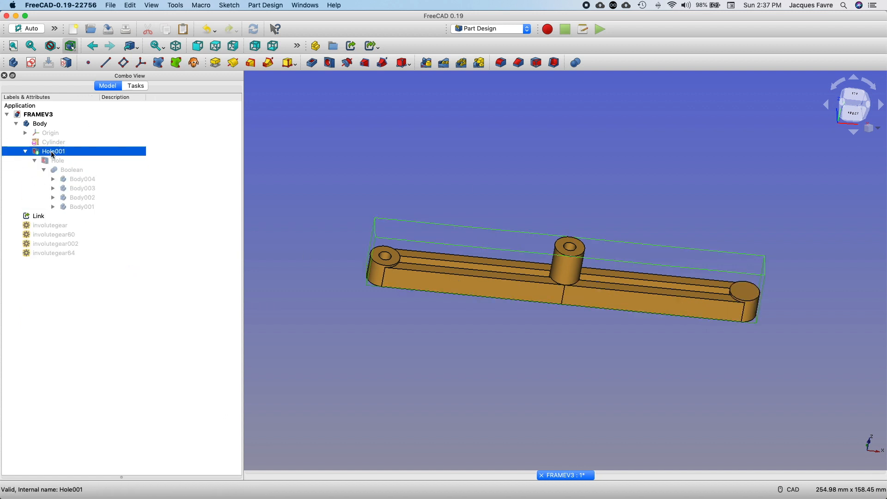
{"action": "right_click", "coordinate": [92, 150]}
{"action": "left_click", "coordinate": [130, 252]}
{"action": "left_click", "coordinate": [67, 151]}
{"action": "right_click", "coordinate": [67, 151]}
{"action": "left_click", "coordinate": [130, 252]}
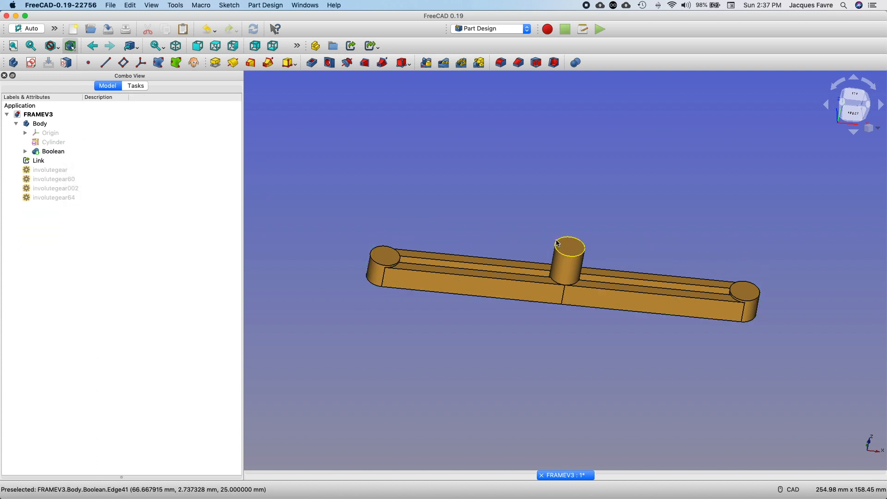
- Expand the Boolean feature and its bodies Body001 to Body004 to examine the primitives that form the frame
{"action": "left_click", "coordinate": [25, 152]}
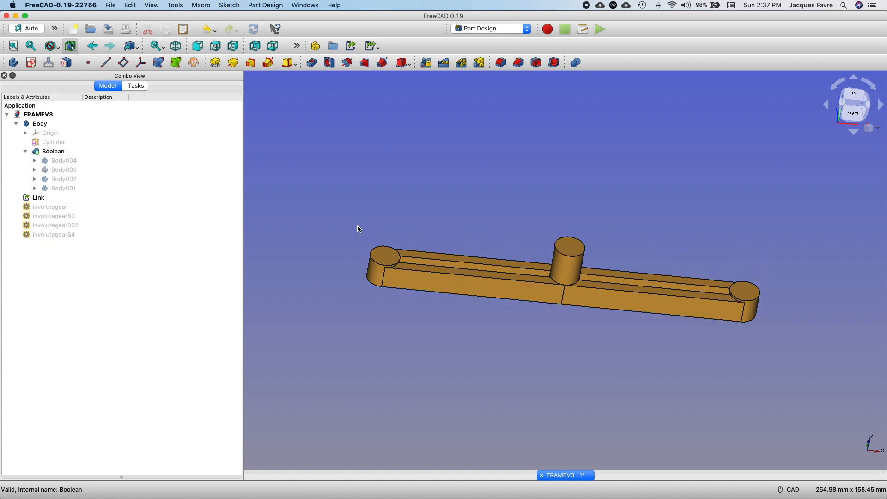
{"action": "left_click", "coordinate": [35, 189]}
{"action": "left_click", "coordinate": [35, 178]}
{"action": "left_click", "coordinate": [35, 170]}
{"action": "left_click", "coordinate": [35, 160]}
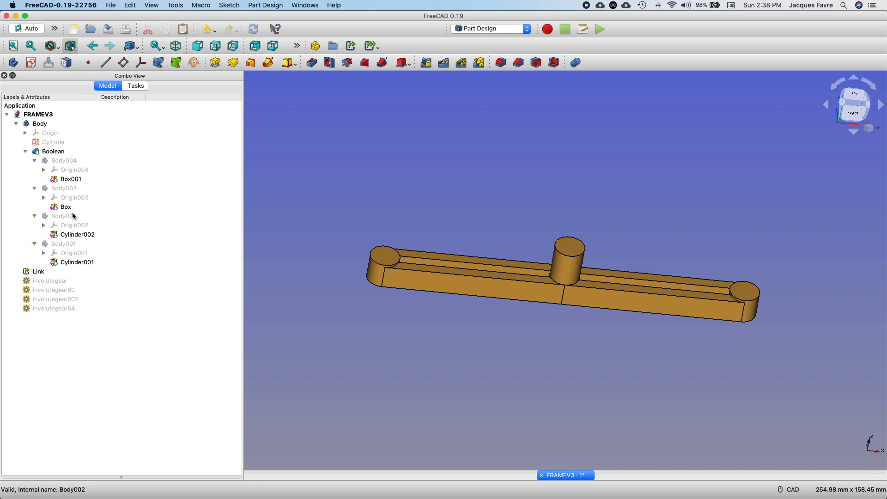
- Delete the Boolean feature joining the frame's parts and the Cylinder at the end of the bar
{"action": "left_click", "coordinate": [448, 273]}
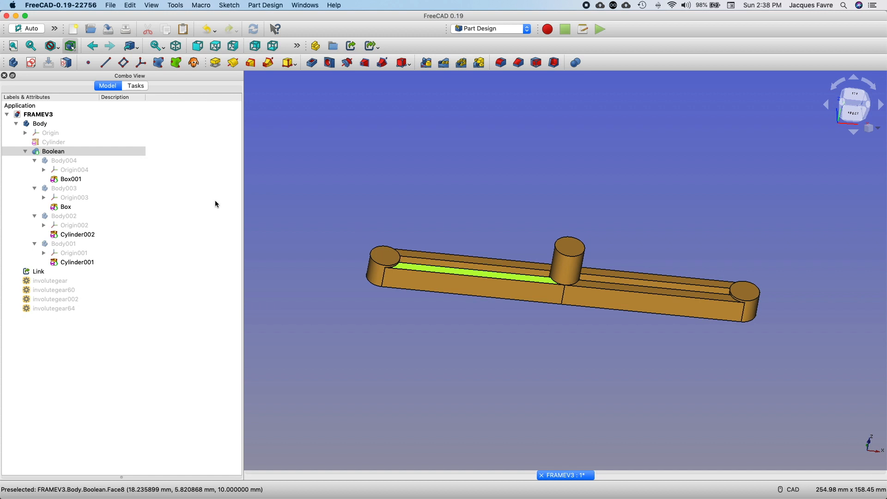
{"action": "right_click", "coordinate": [110, 151]}
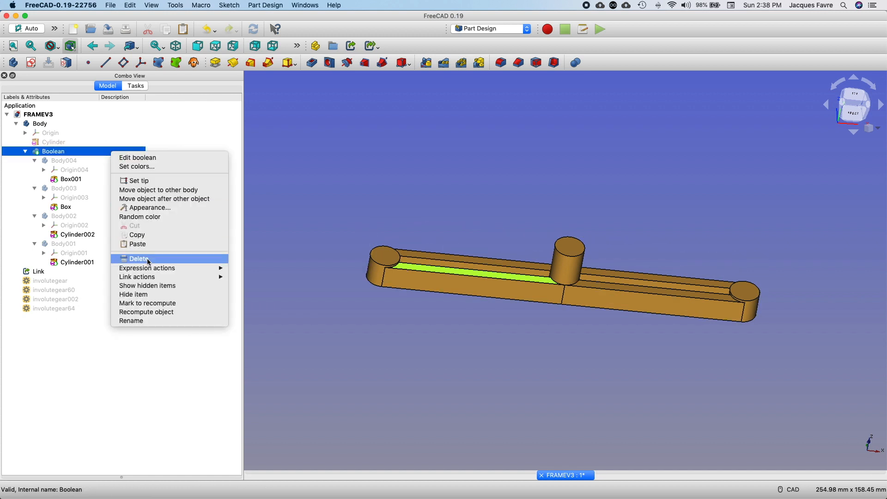
{"action": "left_click", "coordinate": [127, 241]}
{"action": "left_click", "coordinate": [379, 271]}
{"action": "key", "text": "Delete"}
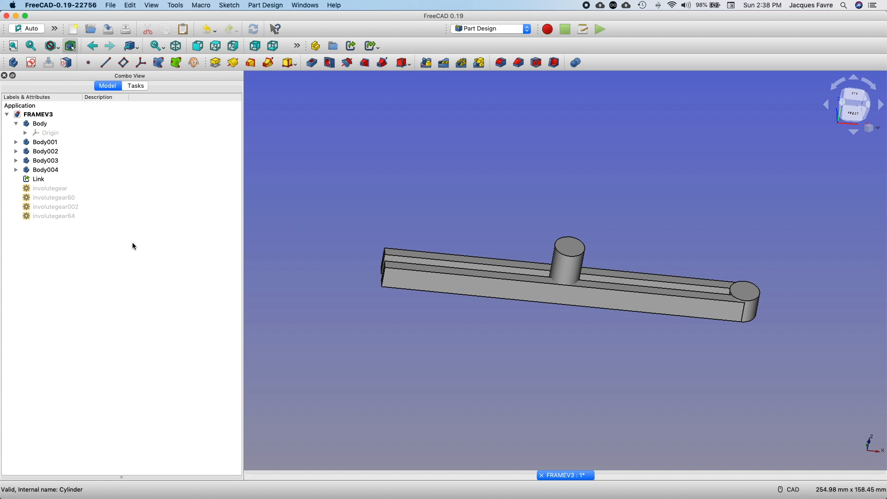
- Undo all the deletions step by step, back through Hole004
{"action": "left_click", "coordinate": [208, 29]}
{"action": "left_click", "coordinate": [208, 30]}
{"action": "left_click", "coordinate": [208, 29]}
{"action": "left_click", "coordinate": [208, 30]}
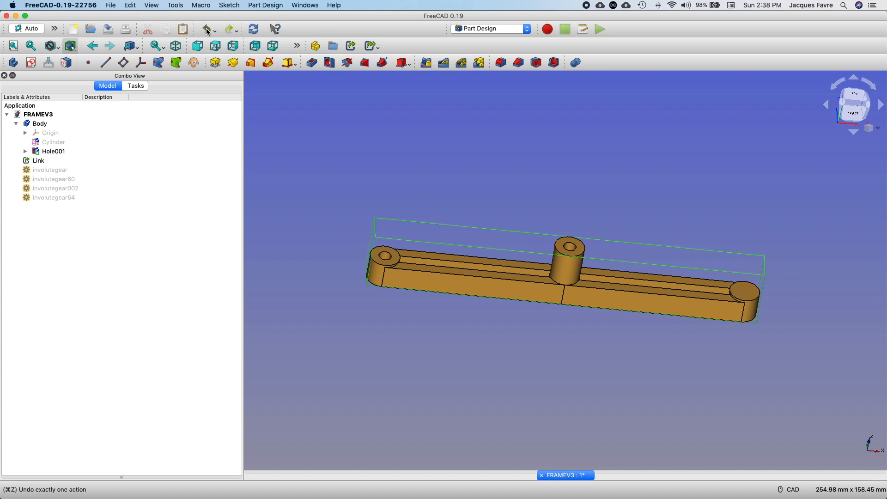
{"action": "left_click", "coordinate": [208, 30]}
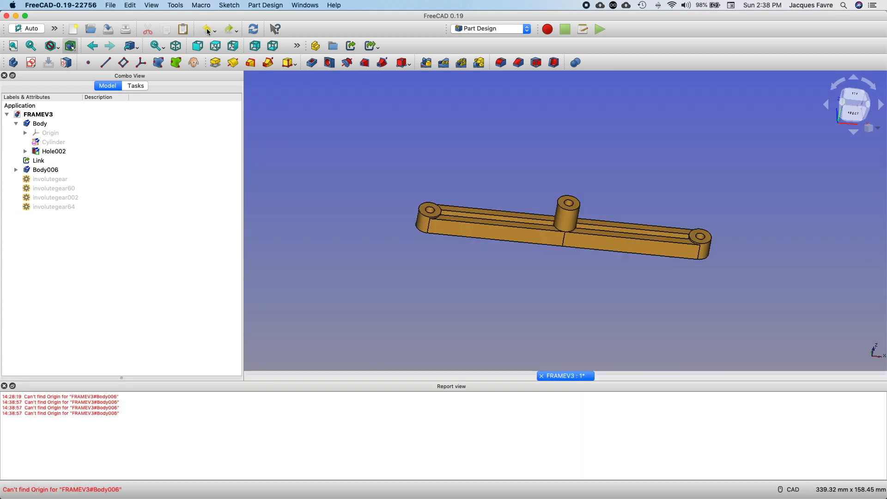
{"action": "left_click", "coordinate": [208, 29]}
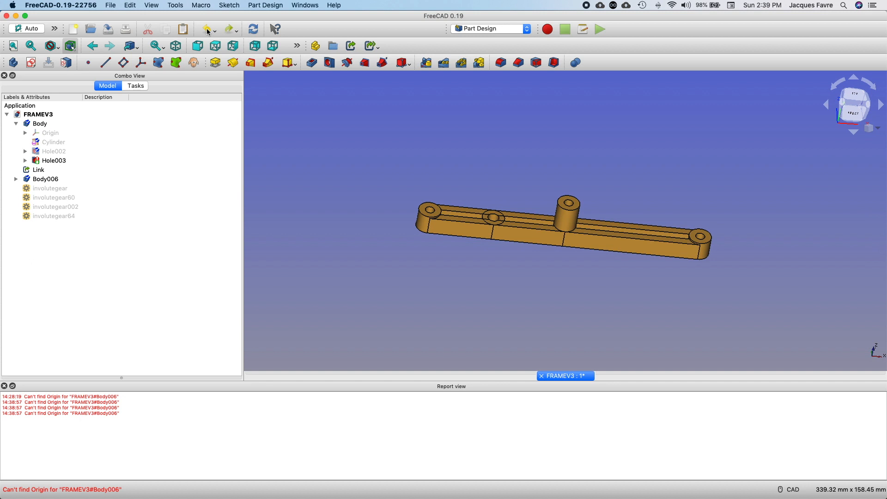
{"action": "left_click", "coordinate": [208, 29]}
{"action": "left_click", "coordinate": [208, 29]}
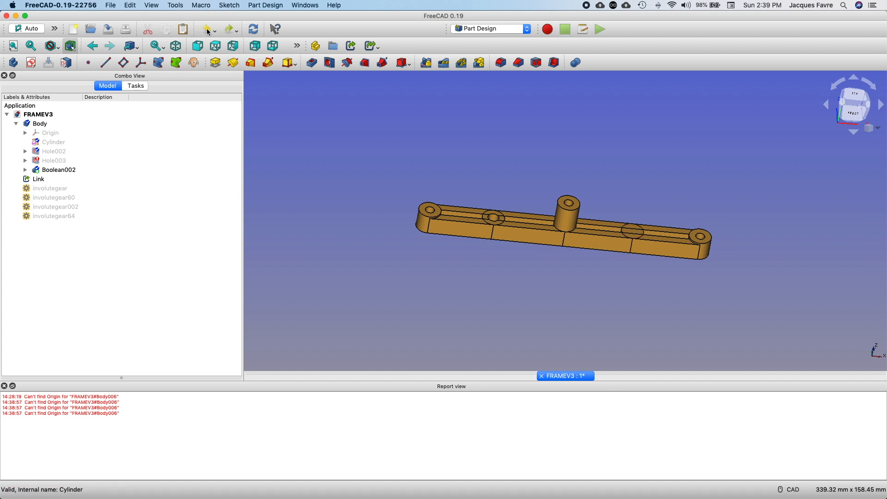
{"action": "left_click", "coordinate": [208, 29]}
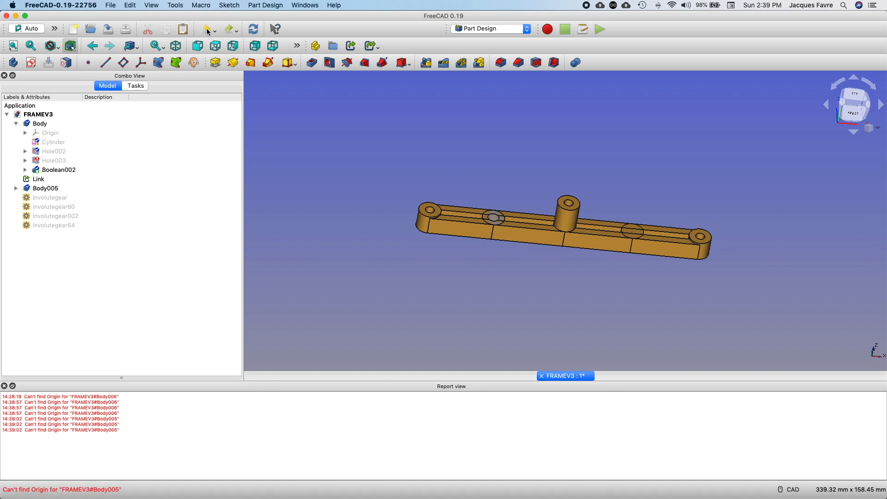
{"action": "left_click", "coordinate": [208, 30]}
{"action": "left_click", "coordinate": [207, 29]}
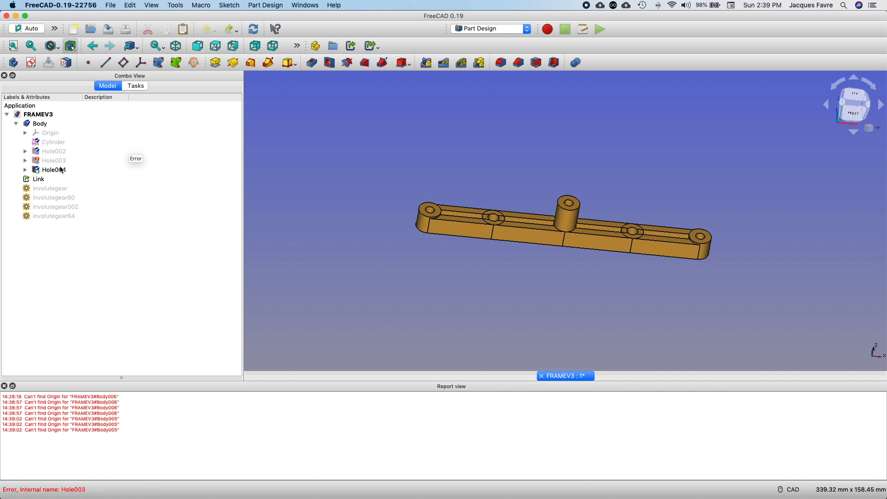
- Examine the bar outline and hole circles in backFrame1's Sketch, and open the sketch for editing
{"action": "left_click", "coordinate": [25, 170]}
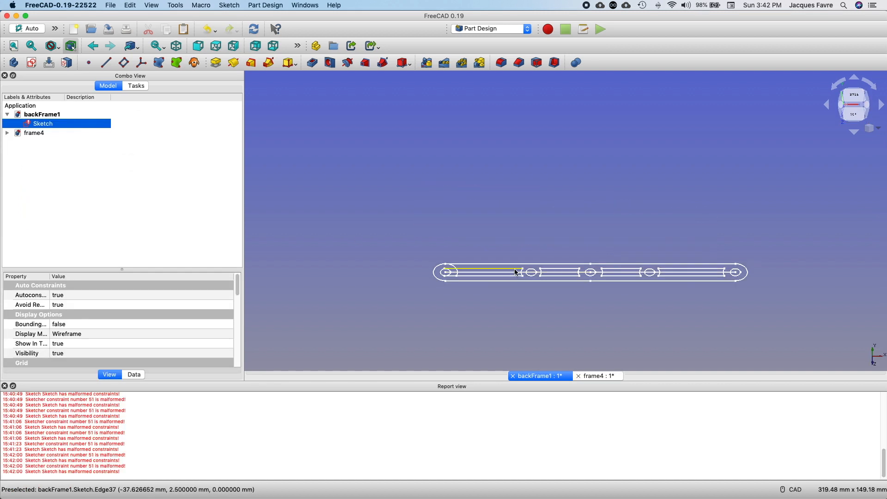
{"action": "scroll", "coordinate": [527, 273], "scroll_direction": "up", "scroll_amount": 5}
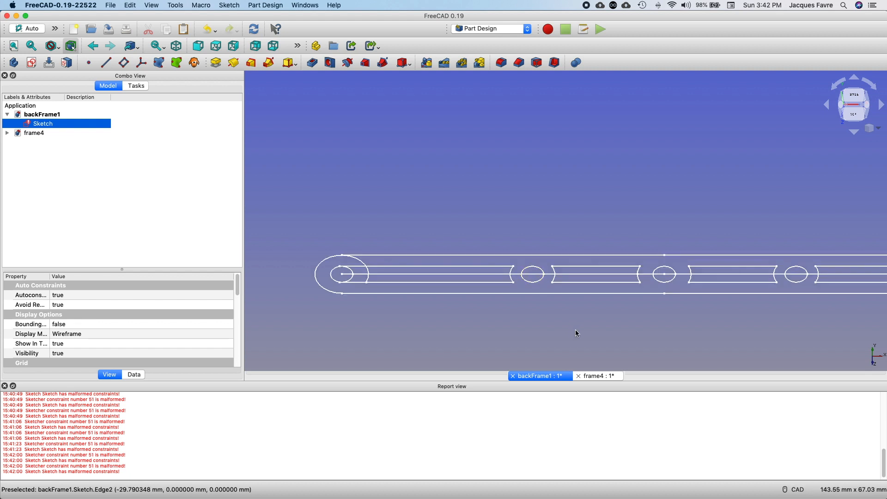
{"action": "scroll", "coordinate": [325, 240], "scroll_direction": "down", "scroll_amount": 5}
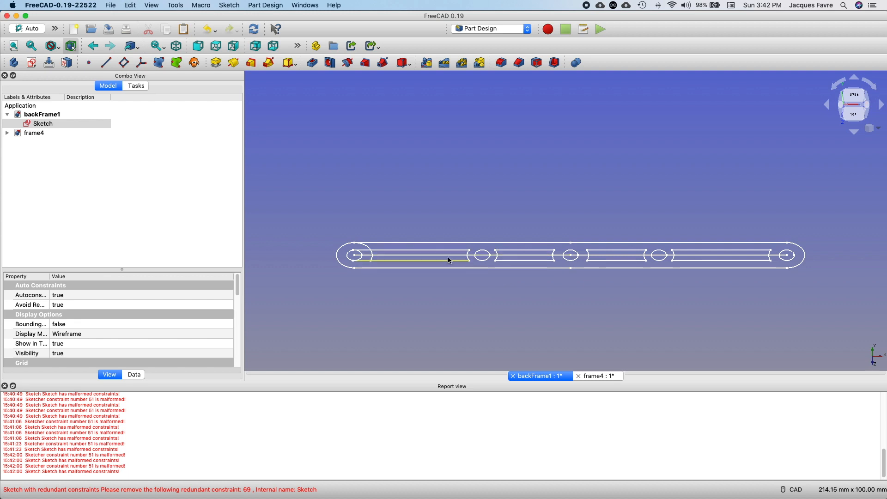
{"action": "double_click", "coordinate": [95, 124]}
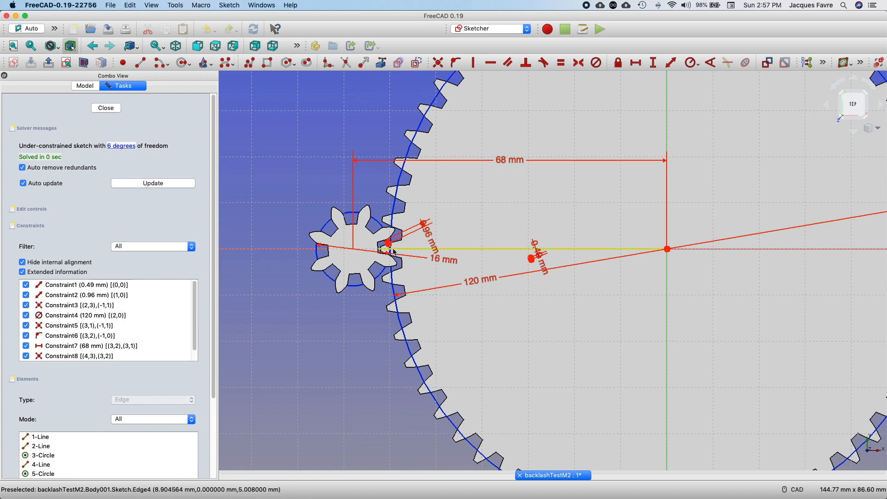
- Examine how the 16 mm pinion meshes with the 120 mm gear in the backlashTestM2 sketch
{"action": "scroll", "coordinate": [394, 252], "scroll_direction": "down", "scroll_amount": 5}
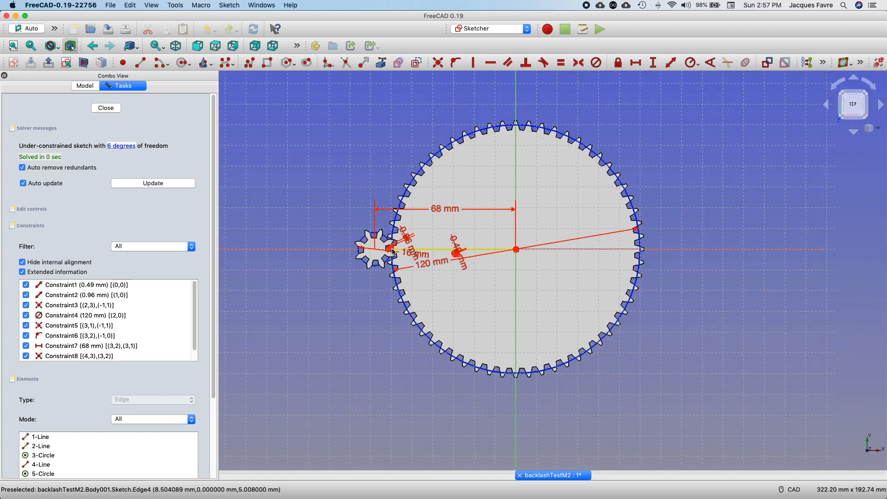
{"action": "scroll", "coordinate": [393, 252], "scroll_direction": "up", "scroll_amount": 10}
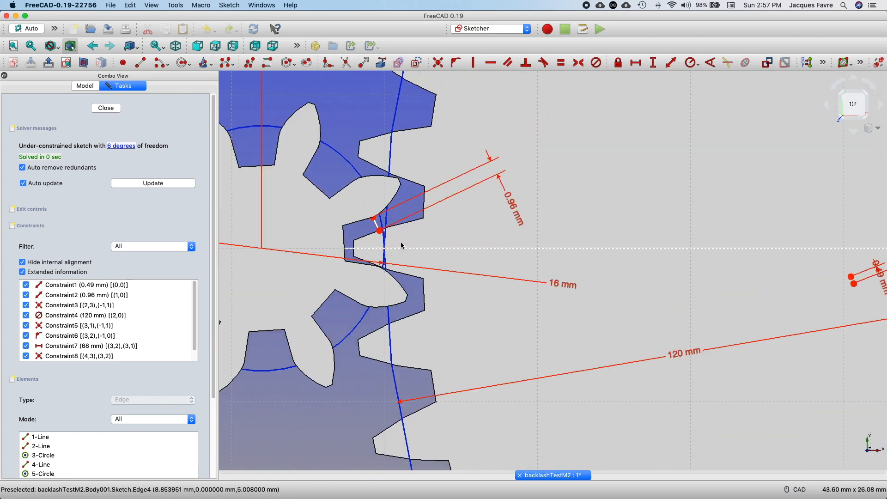
{"action": "scroll", "coordinate": [403, 248], "scroll_direction": "down", "scroll_amount": 3}
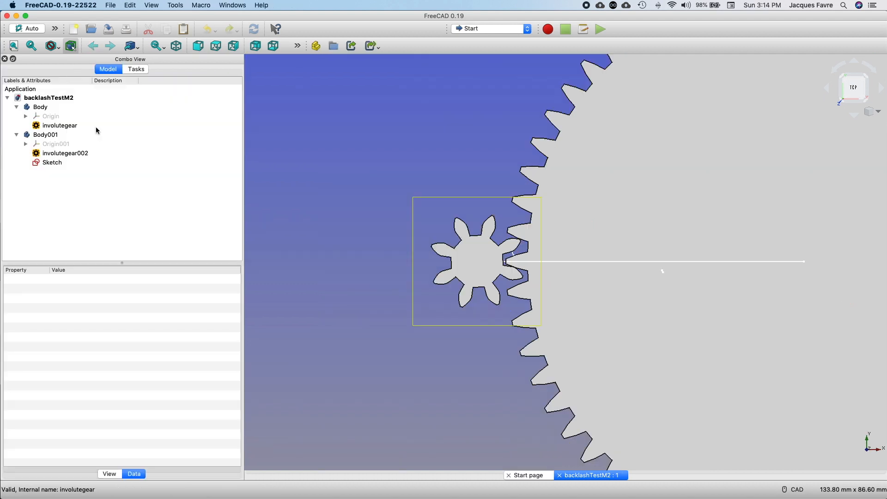
- Set the backlash of the 8-tooth involutegear to 0 mm and inspect its mesh with the large gear
{"action": "left_click", "coordinate": [60, 126]}
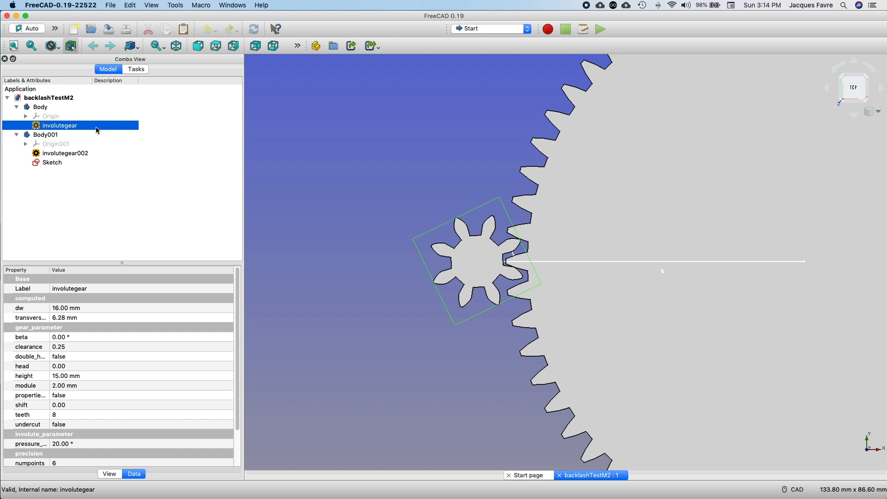
{"action": "scroll", "coordinate": [96, 426], "scroll_direction": "down", "scroll_amount": 3}
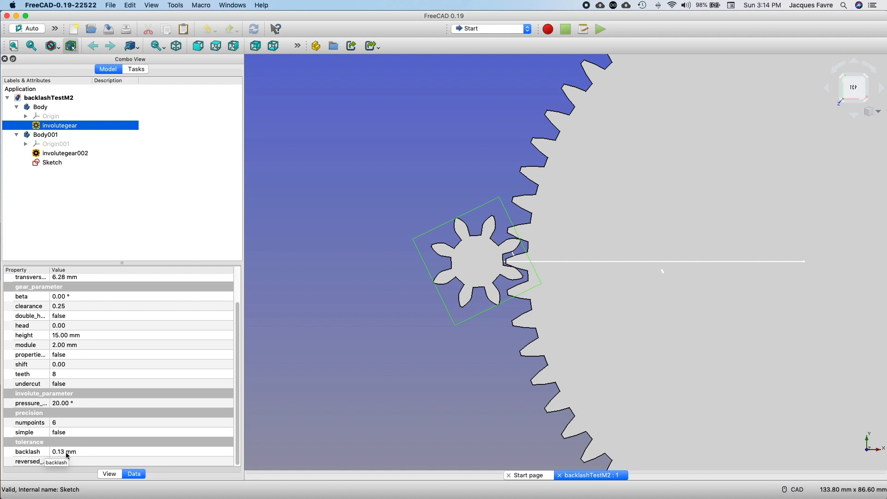
{"action": "left_click", "coordinate": [91, 453]}
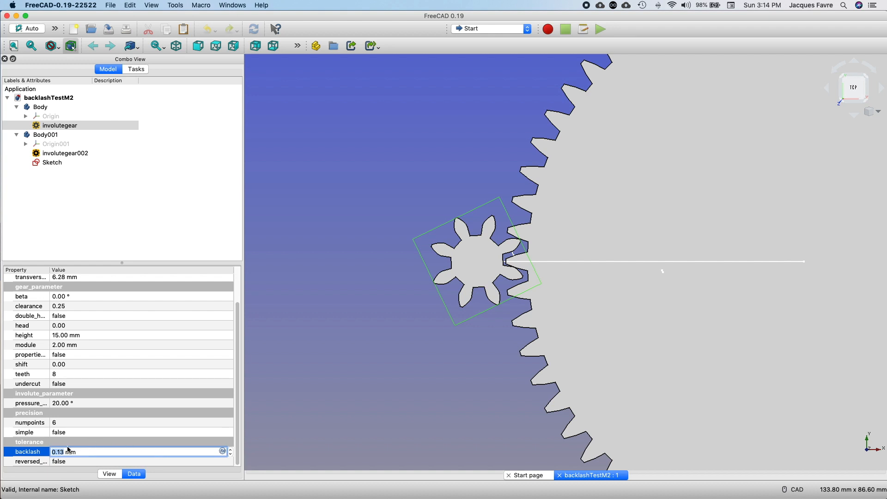
{"action": "left_click_drag", "start_coordinate": [81, 452], "coordinate": [51, 452]}
{"action": "type", "text": "0"}
{"action": "key", "text": "Return"}
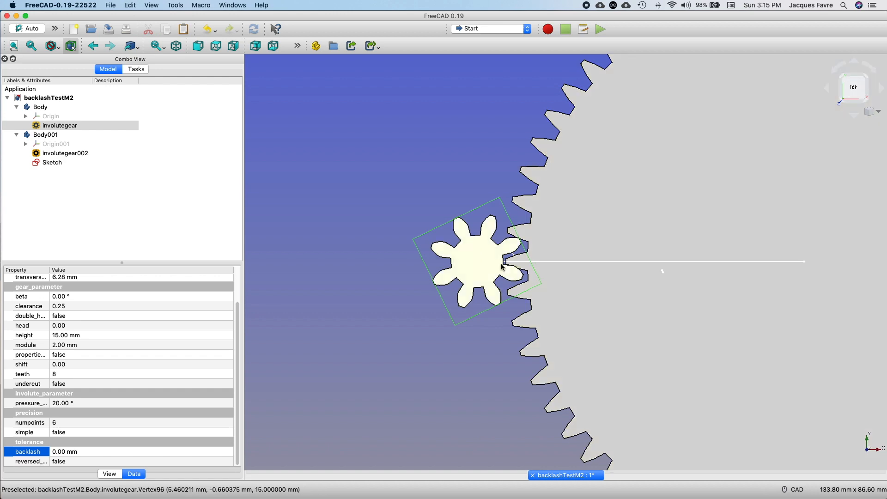
{"action": "scroll", "coordinate": [524, 273], "scroll_direction": "down", "scroll_amount": 5}
{"action": "scroll", "coordinate": [525, 272], "scroll_direction": "up", "scroll_amount": 10}
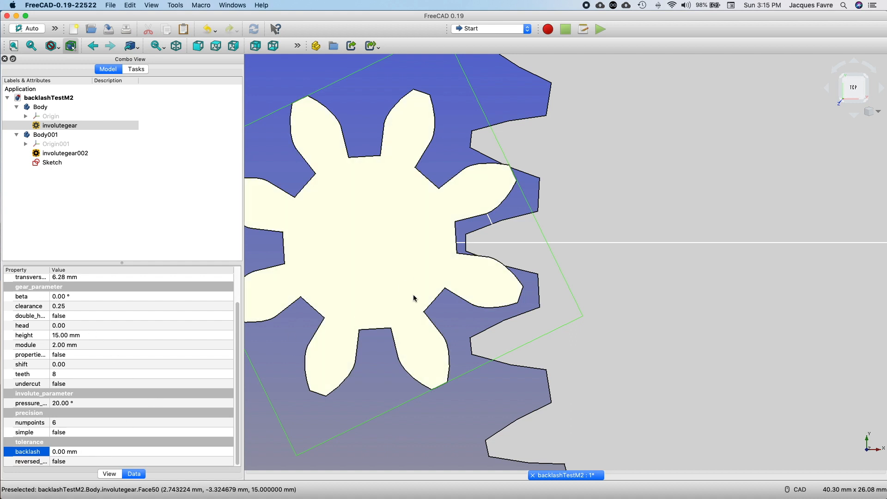
- Set the backlash of the 8-tooth involutegear to 0.13 mm
{"action": "left_click", "coordinate": [100, 453]}
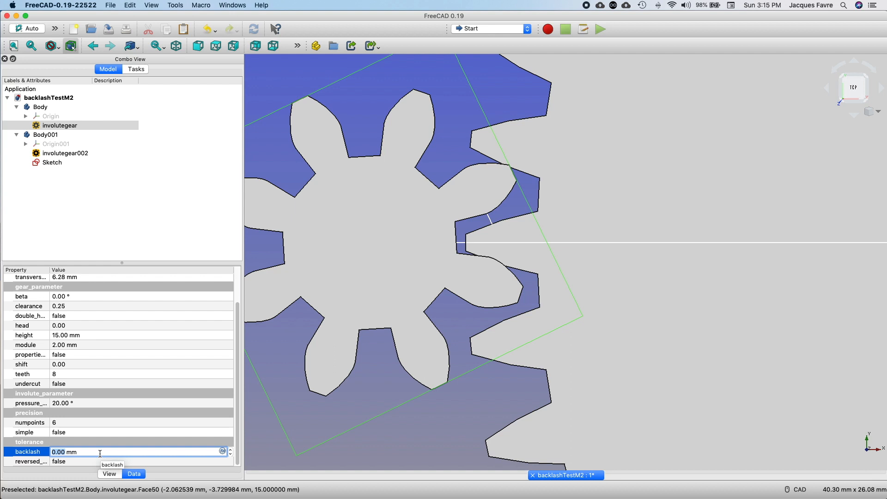
{"action": "type", "text": "."}
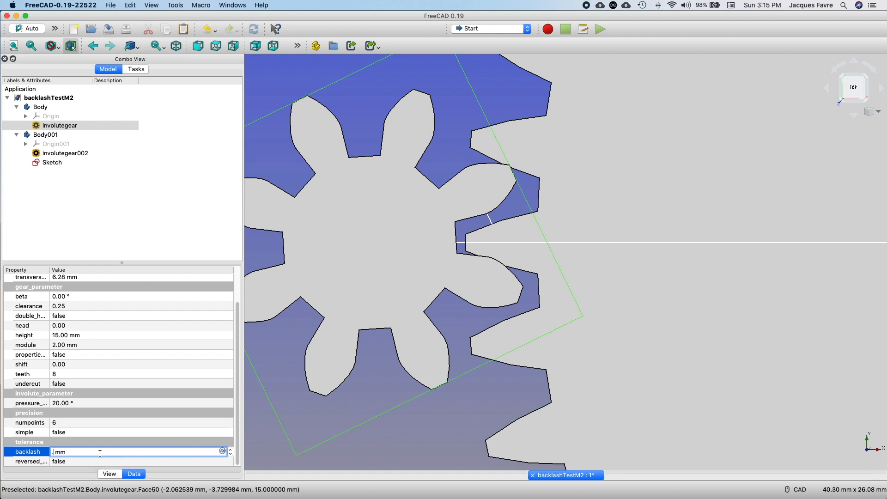
{"action": "type", "text": "15"}
{"action": "key", "text": "Return"}
- Review the parameters of the 60-tooth involutegear002 and set its backlash to 0
{"action": "left_click", "coordinate": [116, 155]}
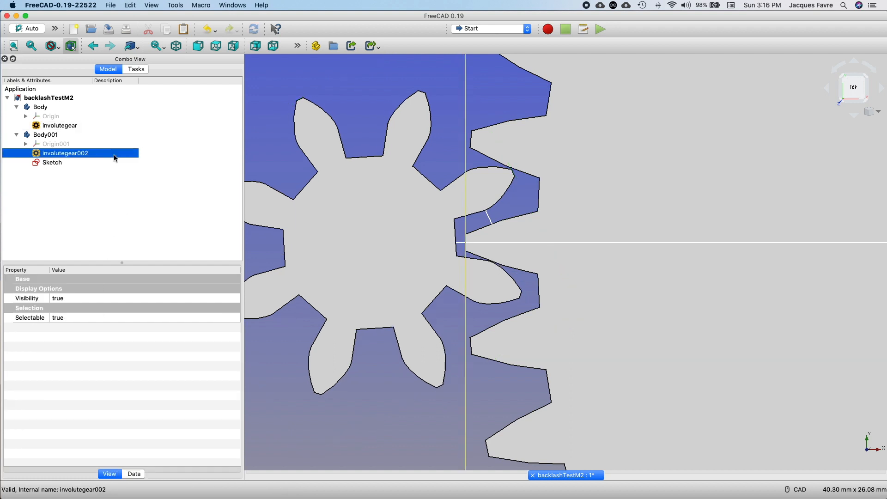
{"action": "left_click", "coordinate": [134, 474]}
{"action": "scroll", "coordinate": [129, 456], "scroll_direction": "up", "scroll_amount": 5}
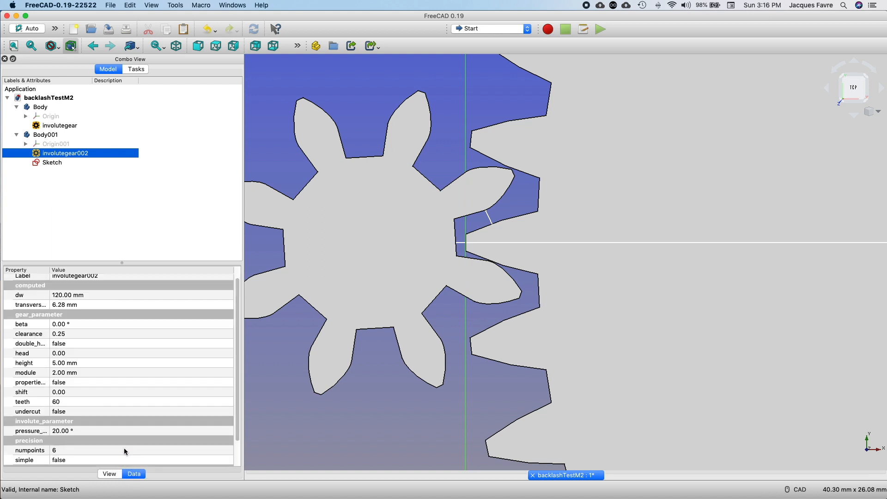
{"action": "scroll", "coordinate": [124, 454], "scroll_direction": "down", "scroll_amount": 5}
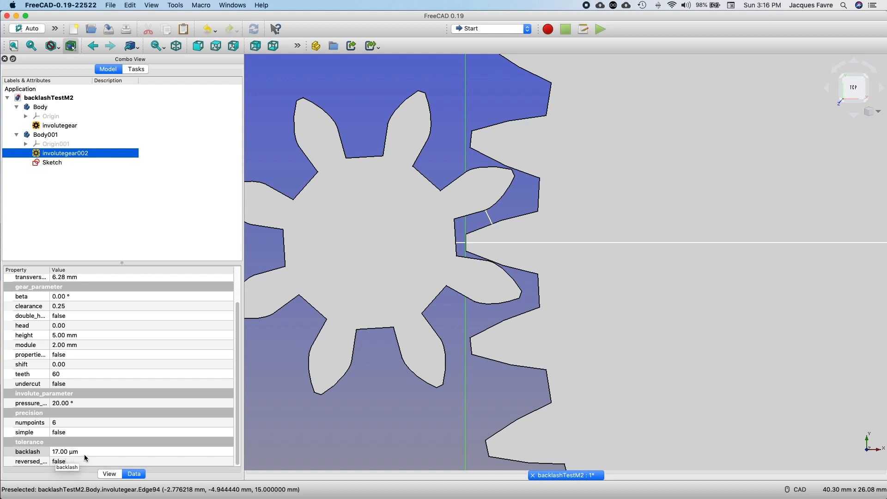
{"action": "left_click", "coordinate": [109, 453]}
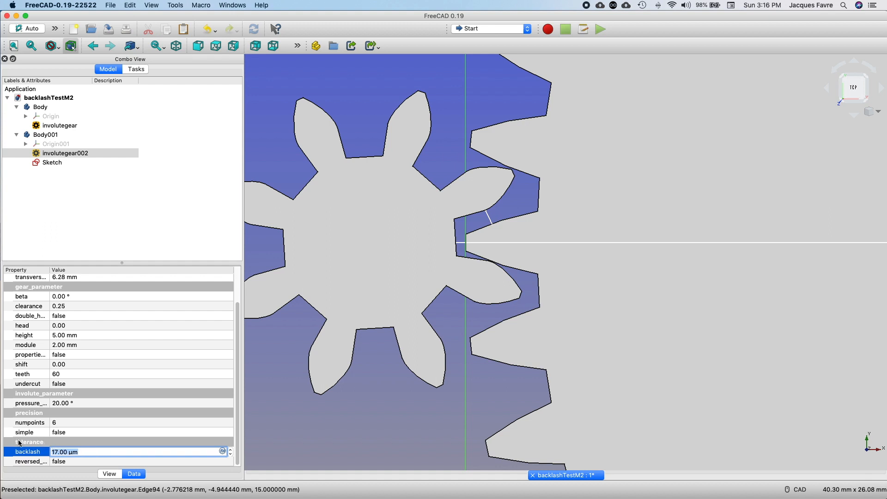
{"action": "type", "text": "0"}
{"action": "left_click", "coordinate": [204, 222]}
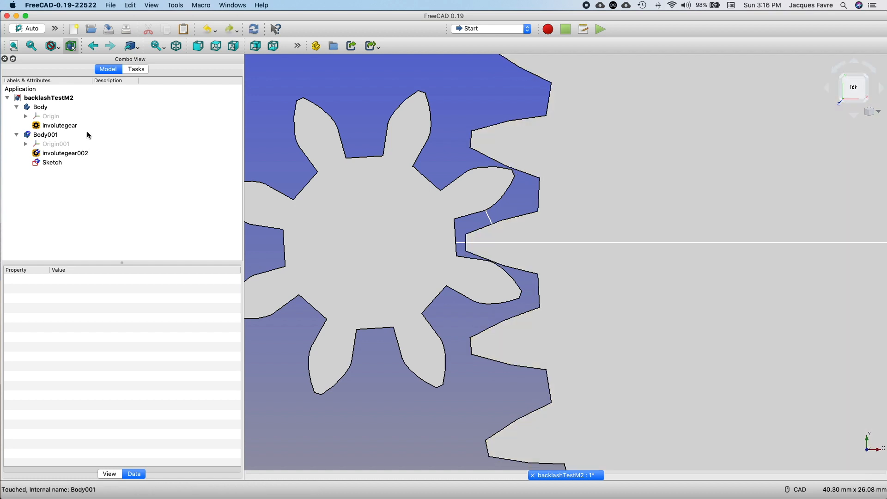
- Set the clearance of the 8-tooth involutegear to 0.5 to deepen the gaps between its teeth
{"action": "left_click", "coordinate": [87, 128]}
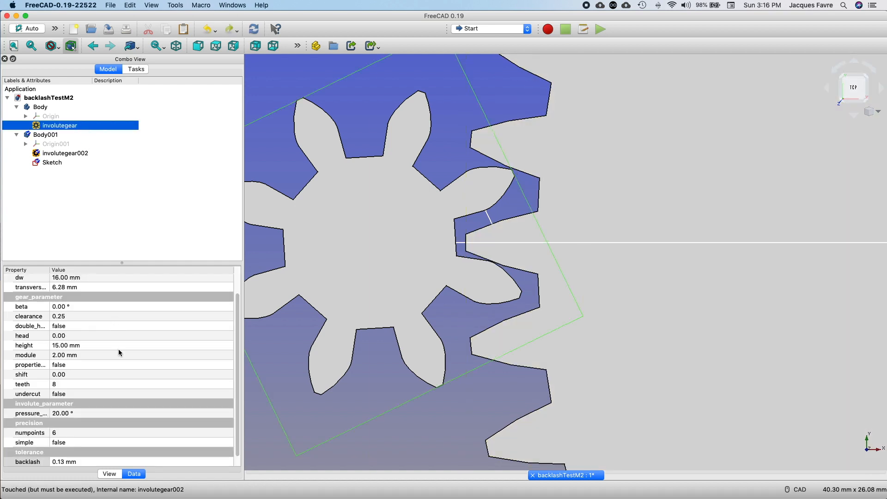
{"action": "scroll", "coordinate": [118, 350], "scroll_direction": "up", "scroll_amount": 2}
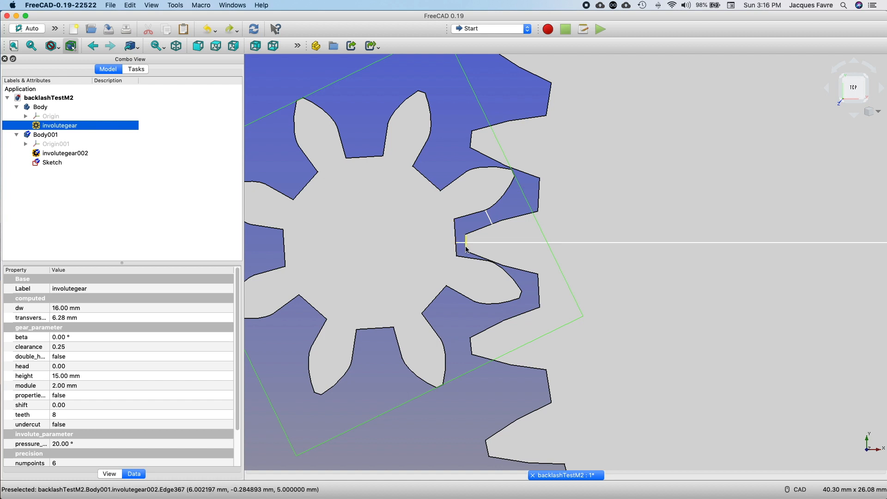
{"action": "left_click", "coordinate": [100, 347]}
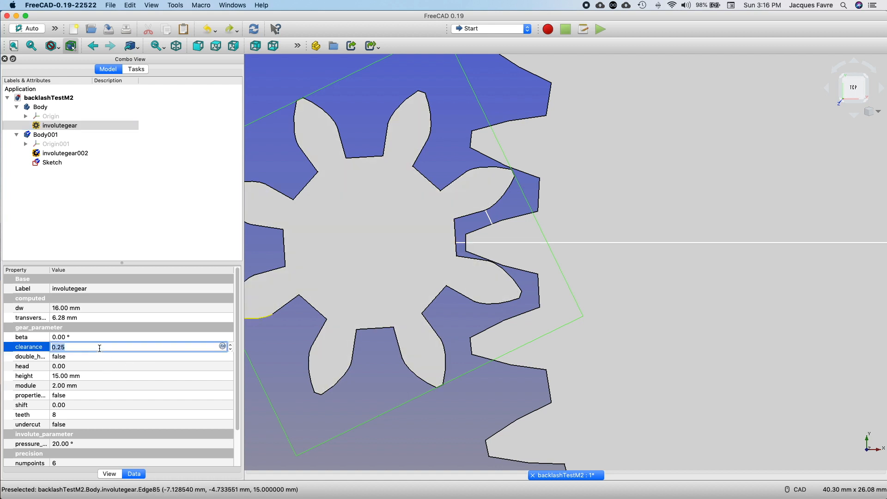
{"action": "type", "text": ".5"}
{"action": "key", "text": "Return"}
{"action": "left_click", "coordinate": [154, 251]}
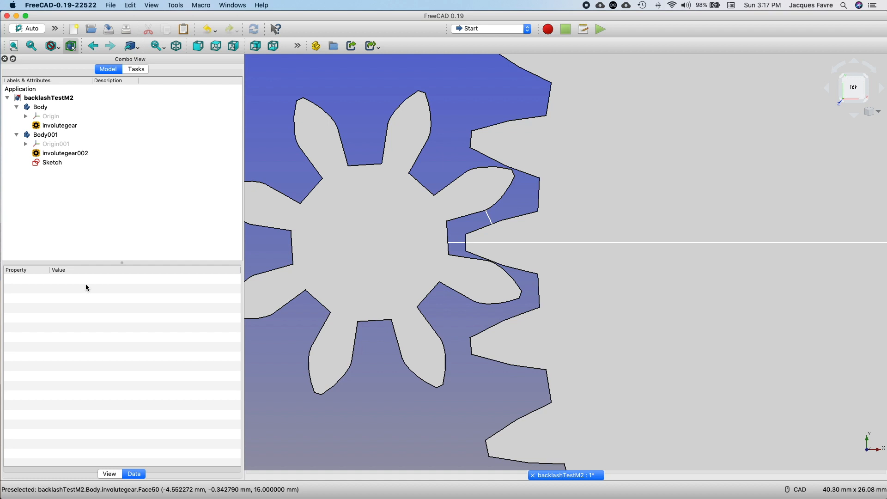
- Set the clearance of the 8-tooth involutegear back to 0.25
{"action": "left_click", "coordinate": [59, 125]}
{"action": "left_click", "coordinate": [70, 346]}
{"action": "type", "text": ".25"}
{"action": "key", "text": "Return"}
- Set the undercut option of the 8-tooth involutegear to true
{"action": "left_click", "coordinate": [86, 427]}
{"action": "left_click", "coordinate": [226, 425]}
{"action": "left_click", "coordinate": [178, 435]}
{"action": "left_click", "coordinate": [125, 230]}
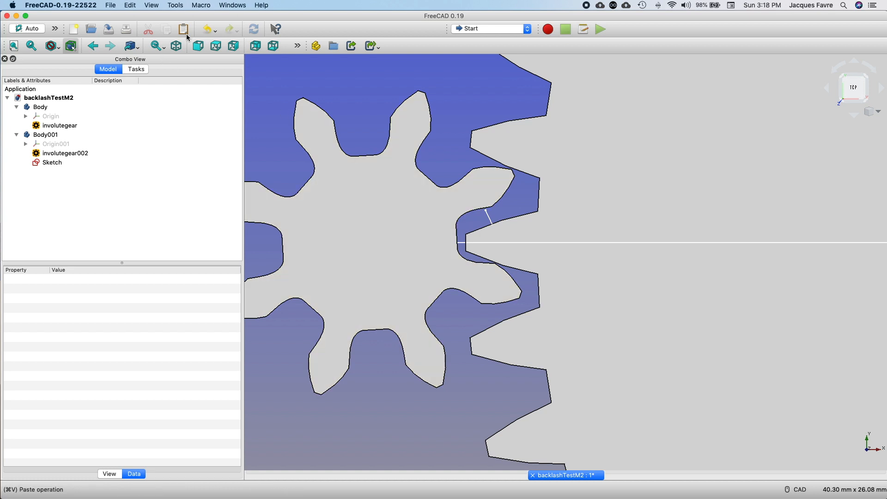
- Undo the recent gear parameter edits and redo the 8-tooth gear's 0.13 mm backlash
{"action": "left_click", "coordinate": [208, 29]}
{"action": "left_click", "coordinate": [209, 29]}
{"action": "left_click", "coordinate": [226, 28]}
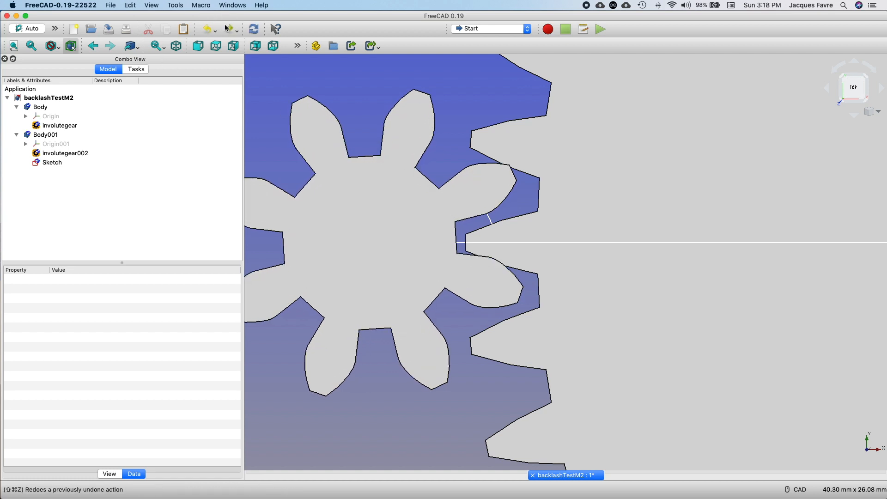
- Set the height of the 8-tooth involutegear to 20 mm and check it from the side
{"action": "left_click", "coordinate": [60, 125]}
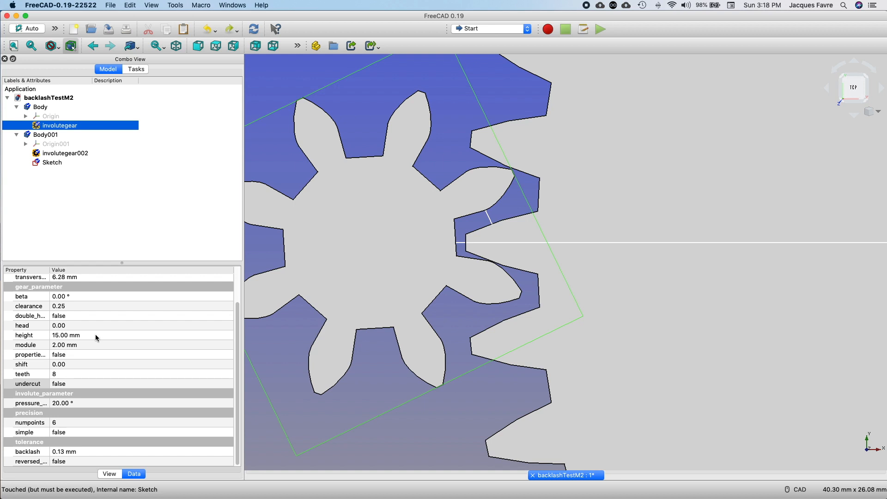
{"action": "left_click", "coordinate": [98, 338]}
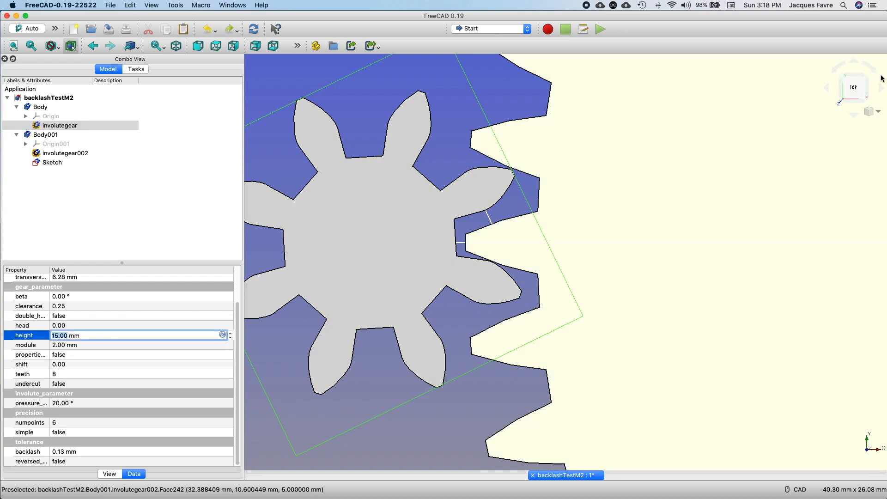
{"action": "left_click", "coordinate": [858, 88]}
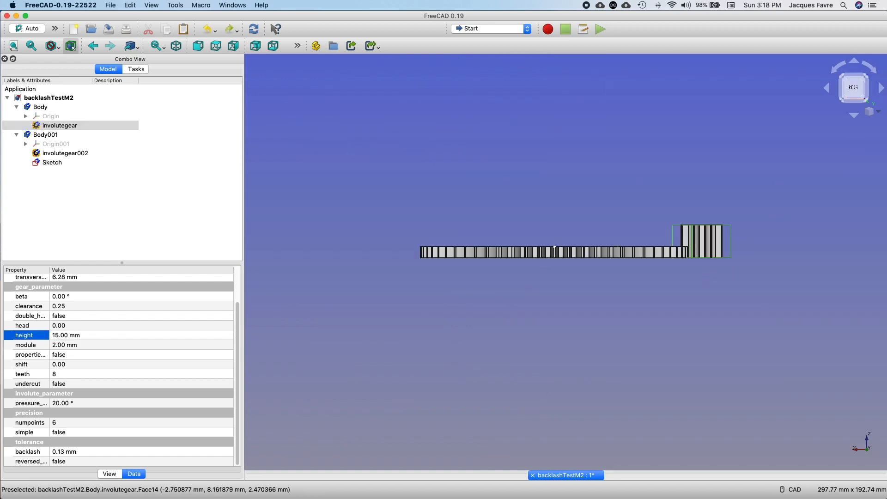
{"action": "left_click", "coordinate": [92, 336]}
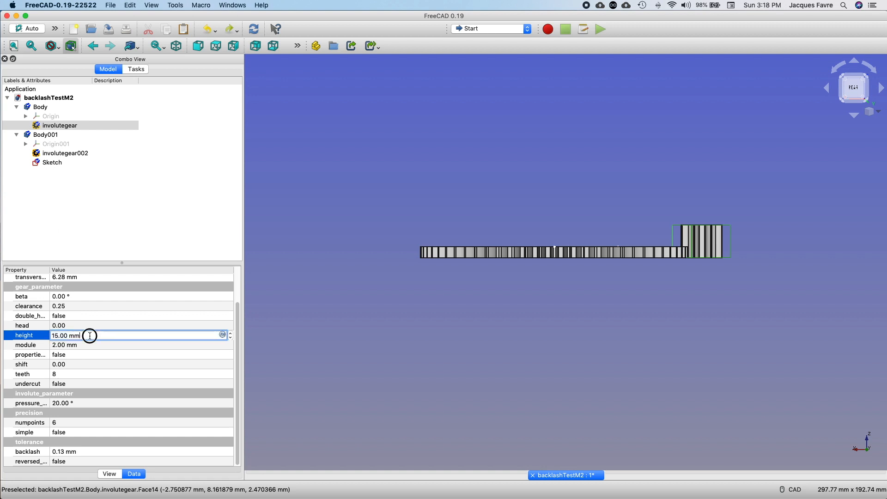
{"action": "type", "text": "20"}
{"action": "left_click", "coordinate": [88, 237]}
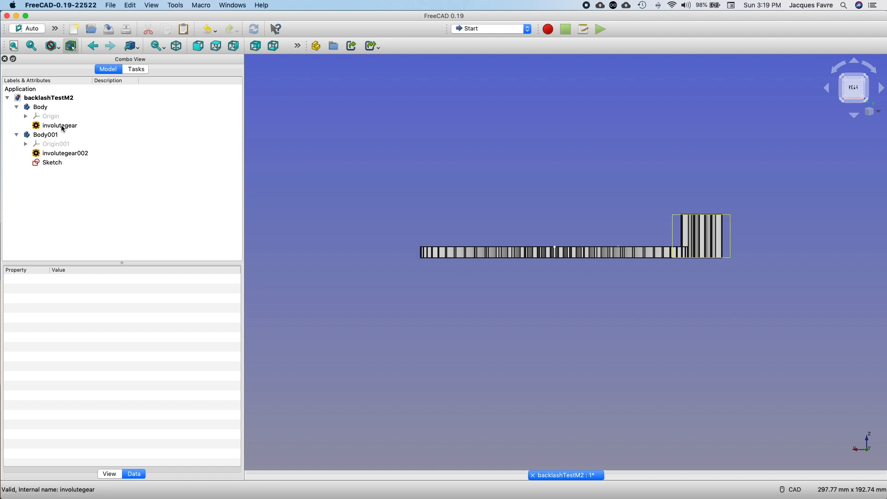
- Use Transform on the Body holding the 8-tooth gear to move it down along the vertical axis
{"action": "left_click", "coordinate": [57, 109]}
{"action": "right_click", "coordinate": [58, 110]}
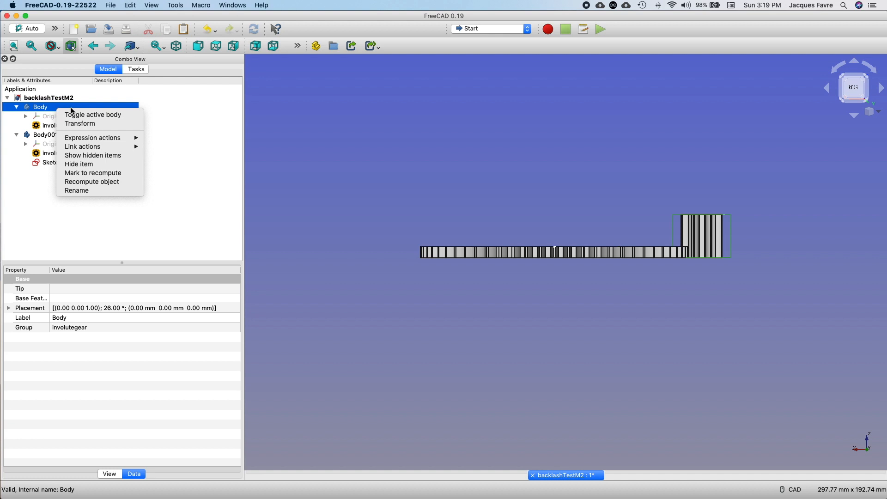
{"action": "left_click", "coordinate": [80, 124]}
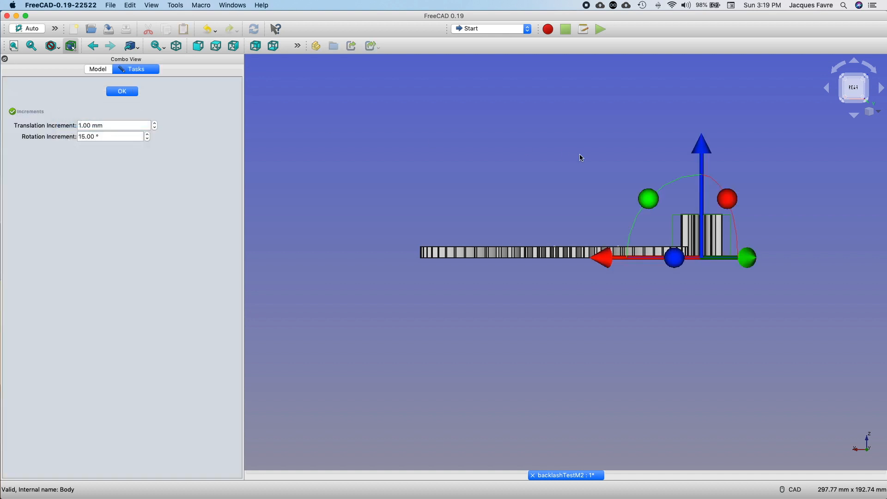
{"action": "left_click_drag", "start_coordinate": [707, 154], "coordinate": [707, 183]}
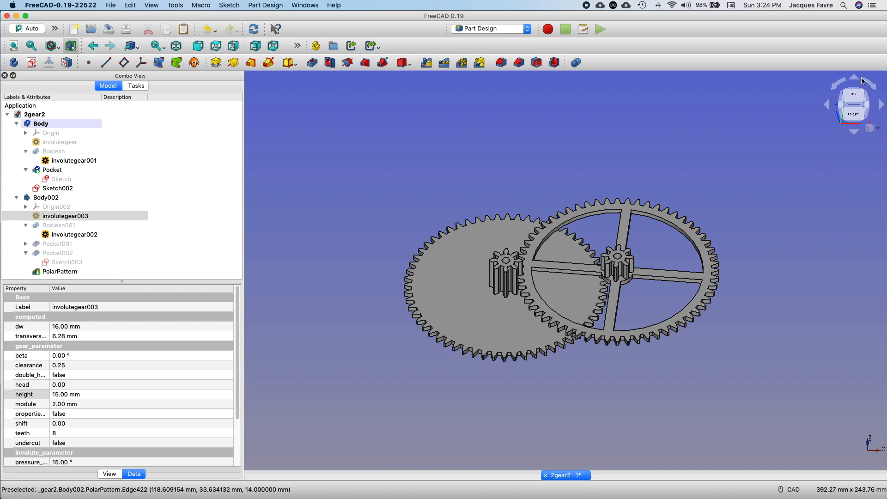
- Set the height of the pinion involutegear003 in the 2gear2 model to 25 mm
{"action": "left_click", "coordinate": [854, 95]}
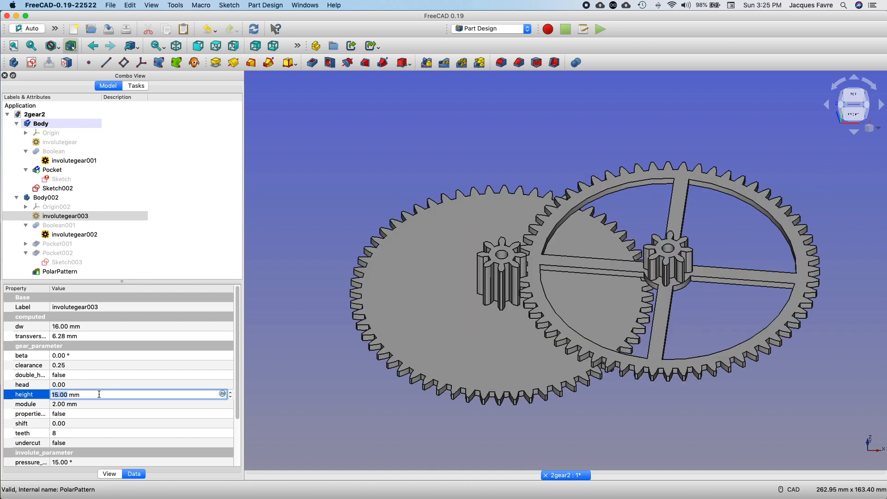
{"action": "type", "text": "25"}
{"action": "key", "text": "Return"}
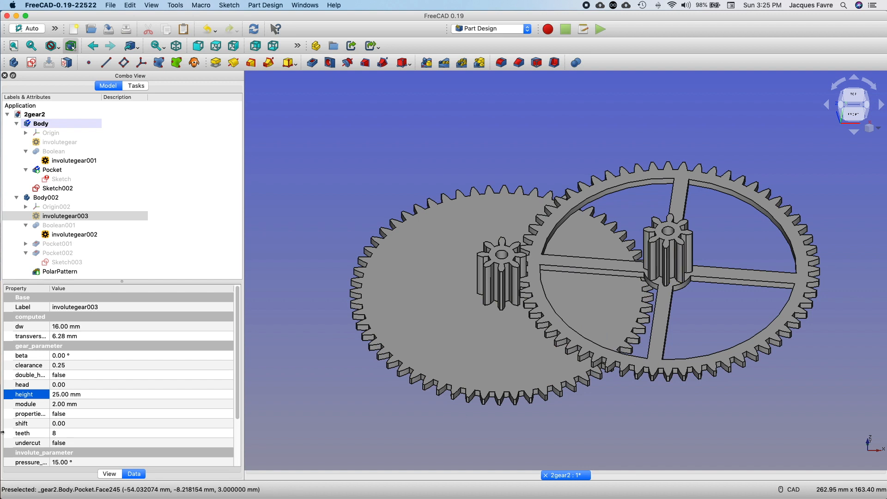
- Set the height of the pinion involutegear003 in Body002 to 10 mm
{"action": "left_click", "coordinate": [63, 394]}
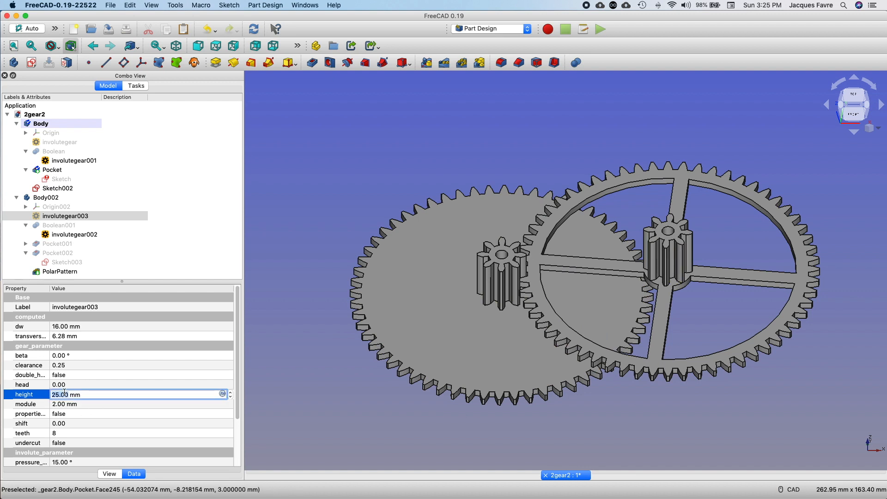
{"action": "type", "text": "30"}
{"action": "left_click", "coordinate": [109, 473]}
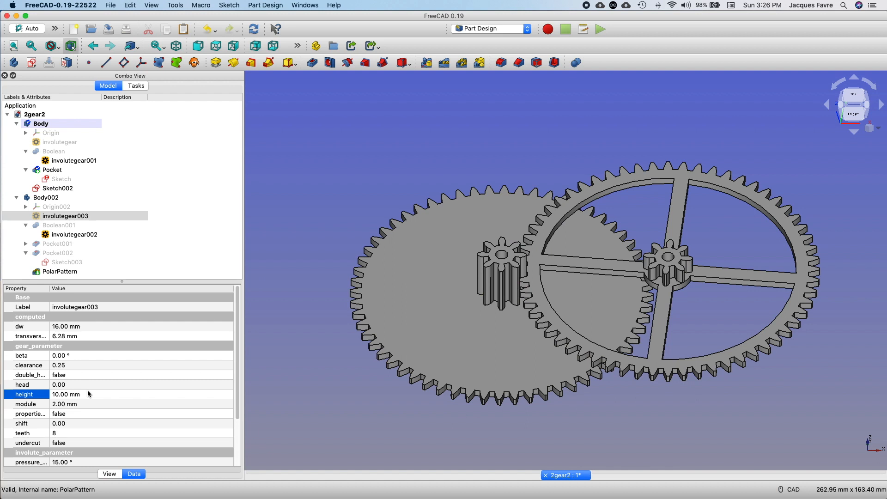
- Set the height of the 60-tooth involutegear002 under Boolean001 to 5 mm
{"action": "left_click", "coordinate": [118, 236]}
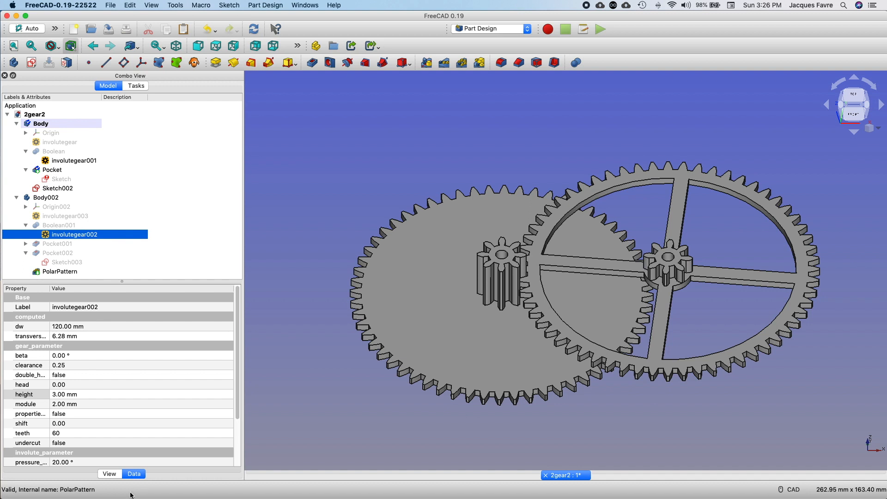
{"action": "left_click", "coordinate": [92, 394]}
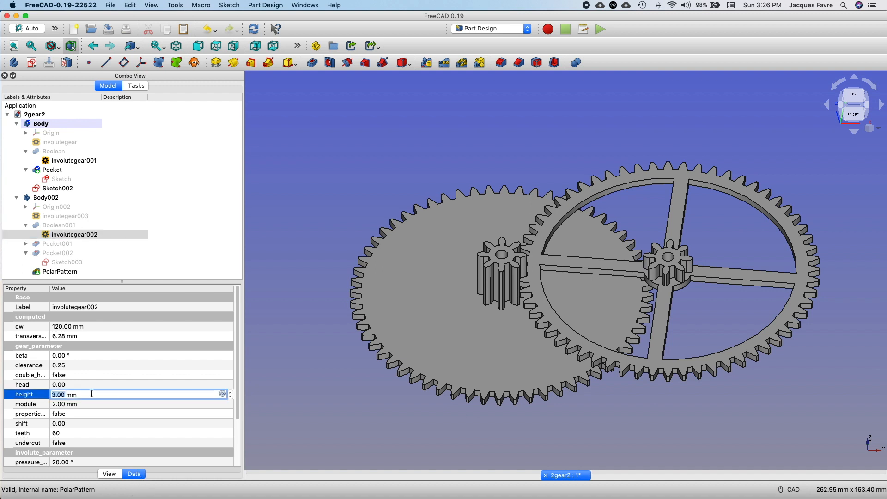
{"action": "type", "text": "5"}
{"action": "left_click", "coordinate": [113, 475]}
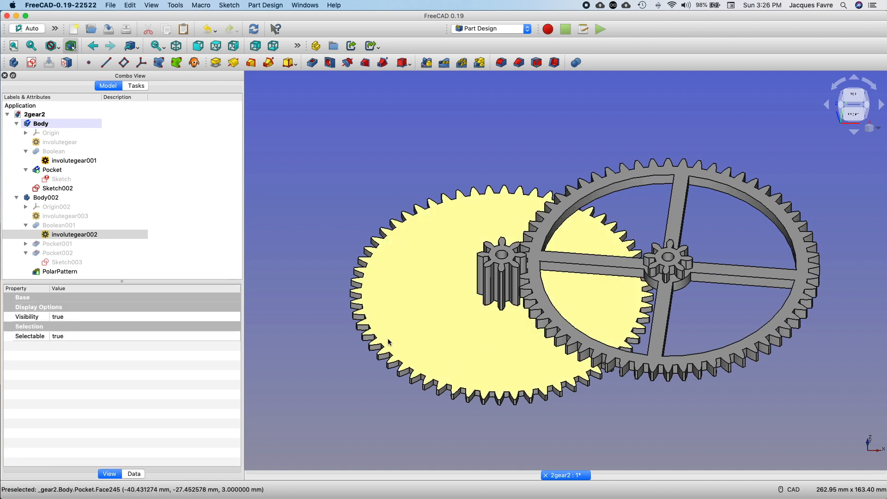
- Look at the gears from the top and open Sketch003 under Pocket002 for editing
{"action": "left_click", "coordinate": [65, 216]}
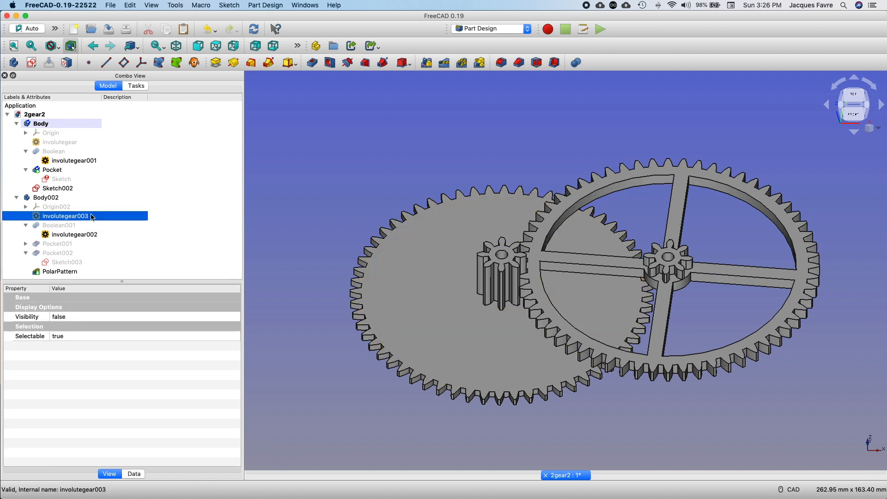
{"action": "left_click", "coordinate": [857, 97]}
{"action": "left_click", "coordinate": [99, 263]}
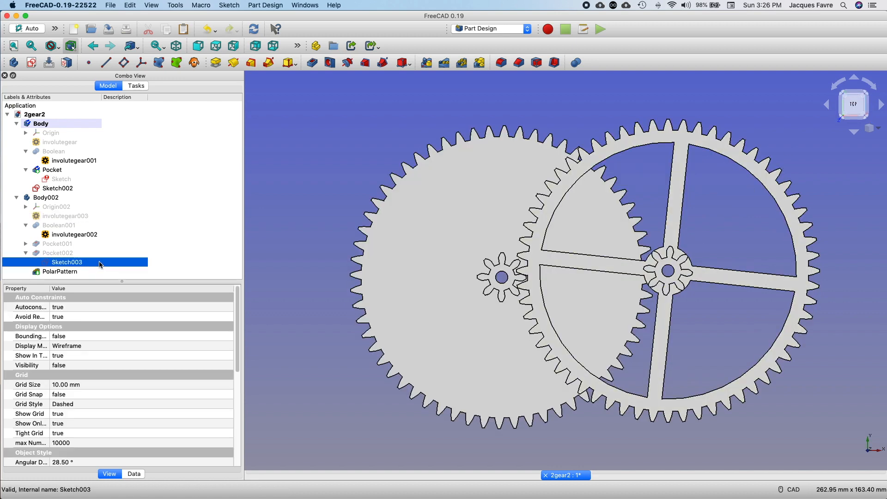
{"action": "right_click", "coordinate": [99, 263]}
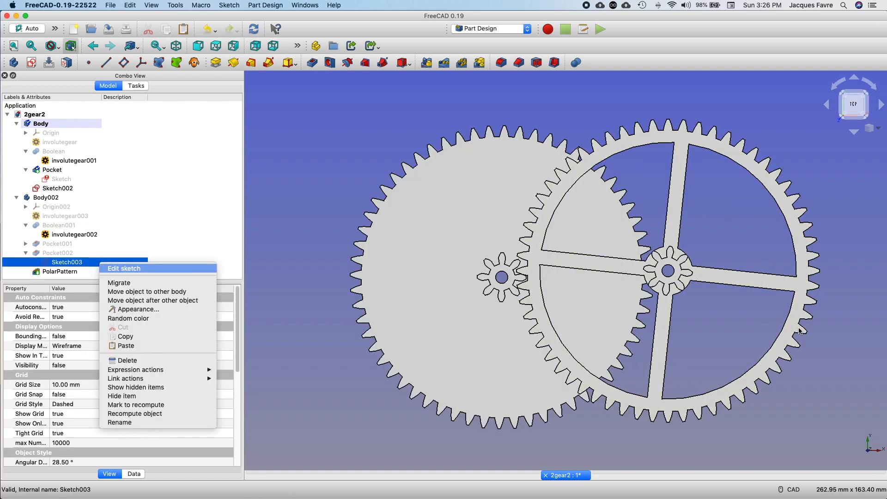
{"action": "key", "text": "Return"}
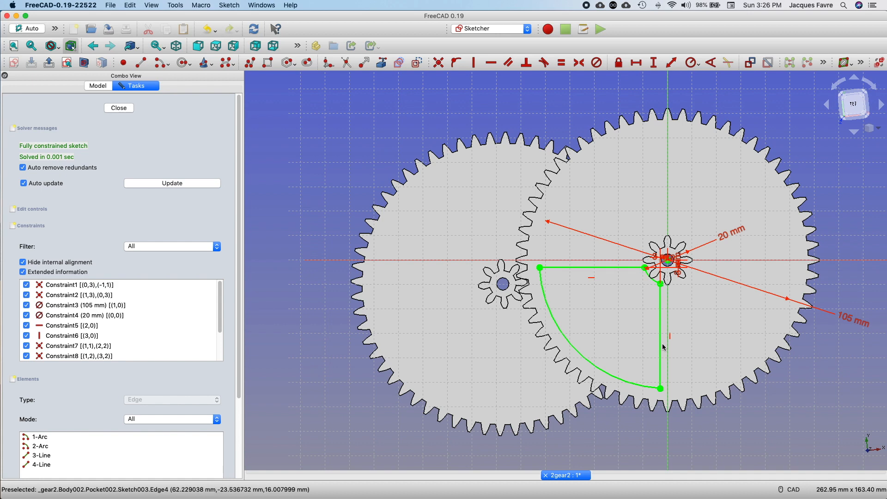
{"action": "scroll", "coordinate": [664, 348], "scroll_direction": "down", "scroll_amount": 3}
{"action": "scroll", "coordinate": [765, 141], "scroll_direction": "up", "scroll_amount": 10}
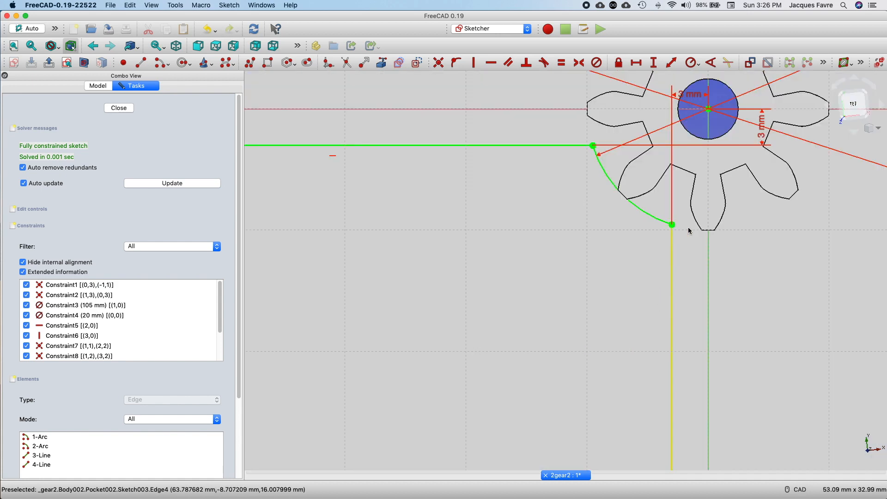
- Set the vertical and horizontal offsets of the spoke cutout from the gear centre to 5 mm each and close the sketch
{"action": "double_click", "coordinate": [763, 140]}
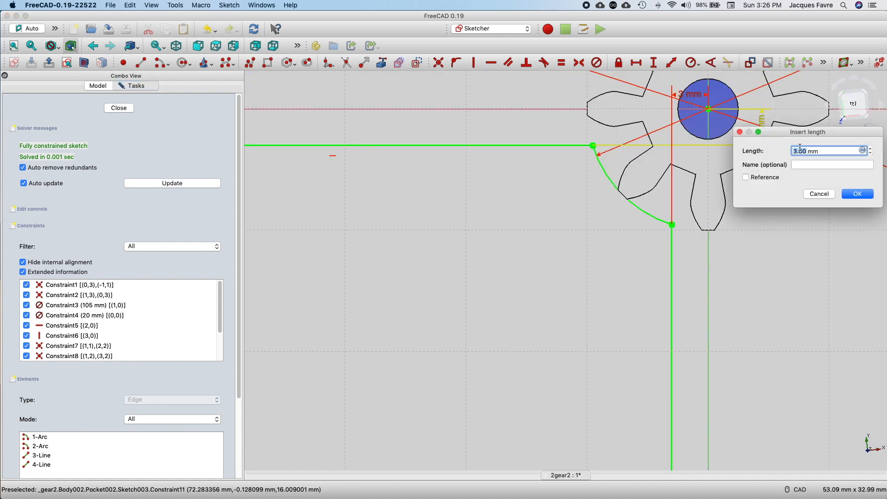
{"action": "left_click_drag", "start_coordinate": [826, 150], "coordinate": [785, 151]}
{"action": "key", "text": "Return"}
{"action": "left_click_drag", "start_coordinate": [791, 108], "coordinate": [734, 110]}
{"action": "type", "text": "5"}
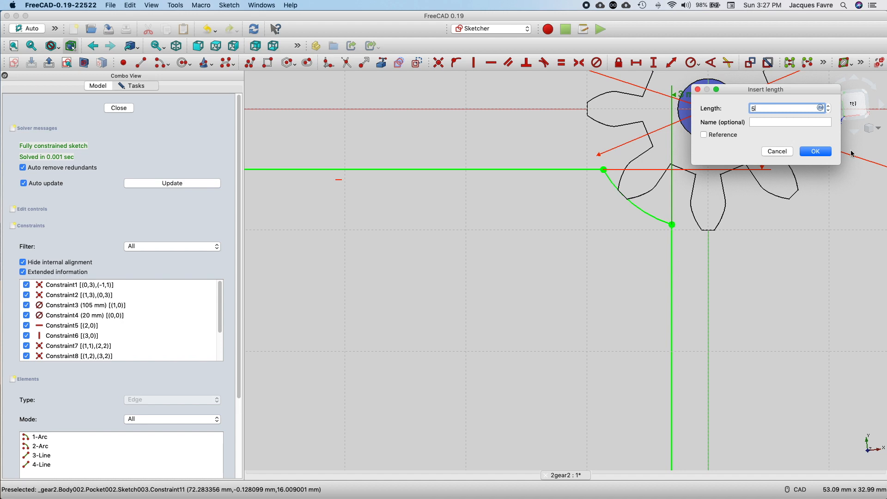
{"action": "left_click", "coordinate": [816, 151]}
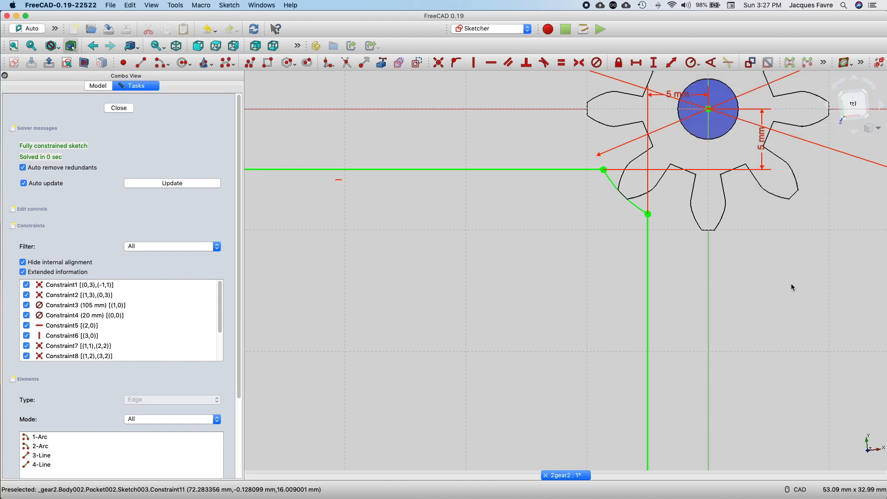
{"action": "scroll", "coordinate": [645, 265], "scroll_direction": "down", "scroll_amount": 5}
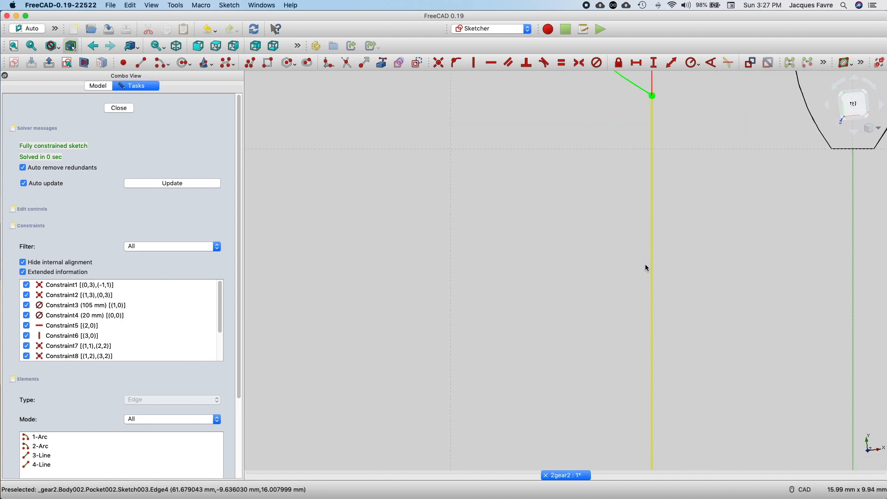
{"action": "scroll", "coordinate": [647, 268], "scroll_direction": "down", "scroll_amount": 3}
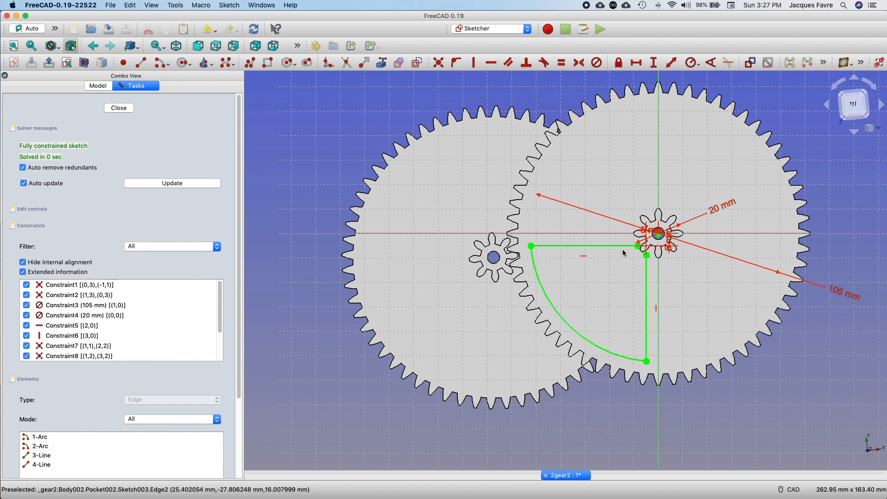
{"action": "scroll", "coordinate": [654, 234], "scroll_direction": "up", "scroll_amount": 3}
{"action": "scroll", "coordinate": [655, 233], "scroll_direction": "up", "scroll_amount": 4}
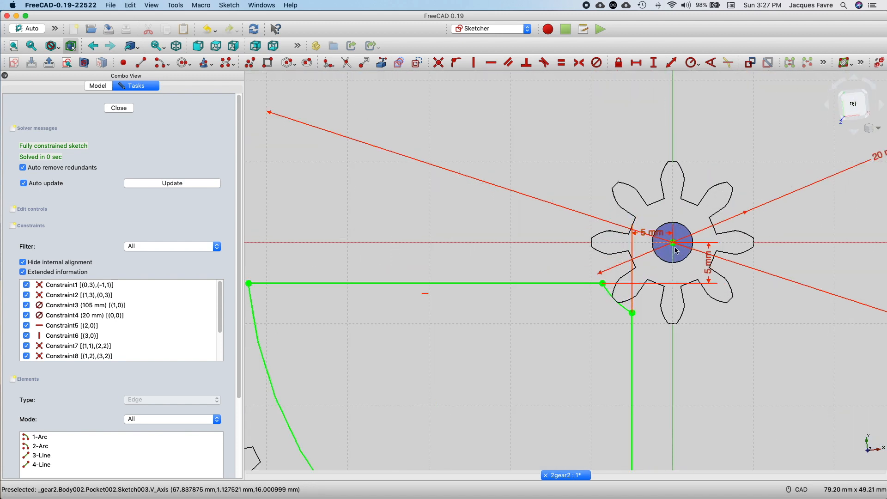
{"action": "scroll", "coordinate": [670, 310], "scroll_direction": "down", "scroll_amount": 4}
{"action": "scroll", "coordinate": [670, 310], "scroll_direction": "up", "scroll_amount": 1}
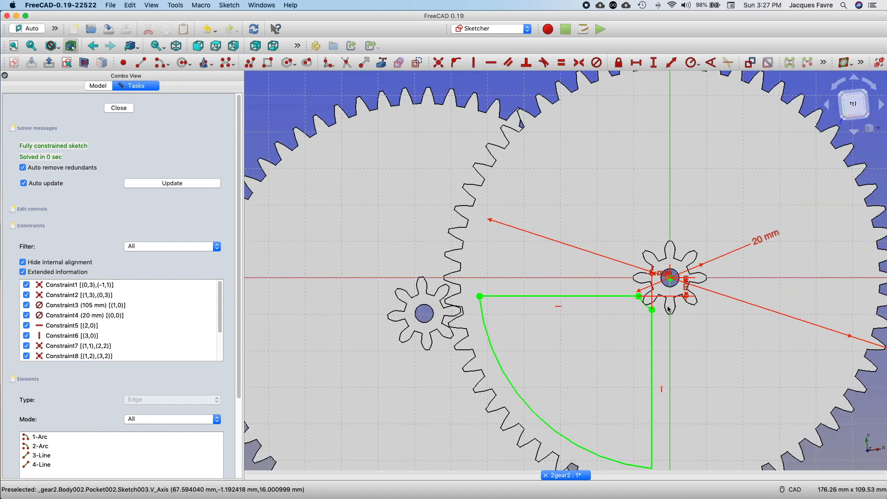
{"action": "left_click", "coordinate": [119, 109]}
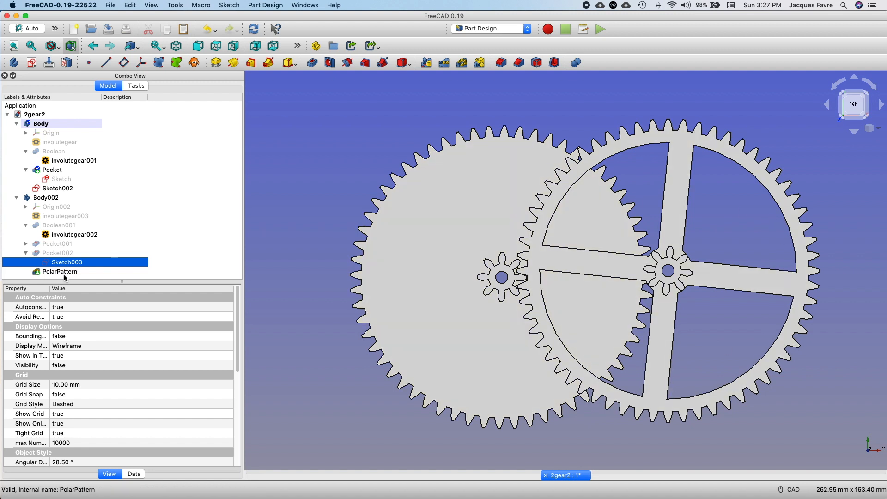
{"action": "left_click", "coordinate": [84, 272]}
{"action": "right_click", "coordinate": [85, 272]}
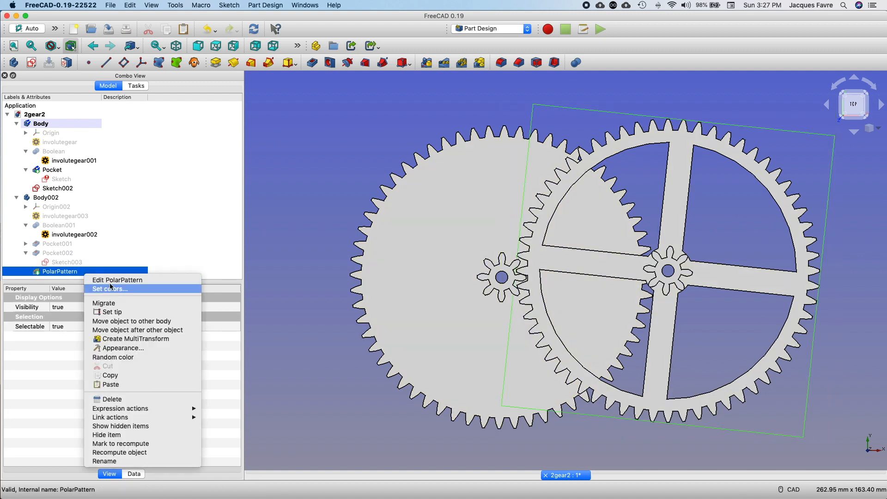
{"action": "left_click", "coordinate": [98, 204]}
- Export Body002 as an STL mesh named geartuto in the samples folder
{"action": "double_click", "coordinate": [44, 200]}
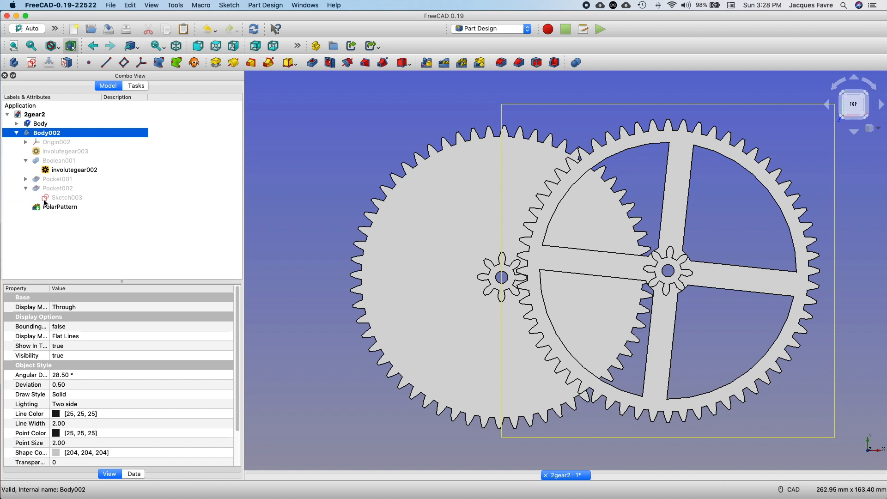
{"action": "left_click", "coordinate": [112, 5]}
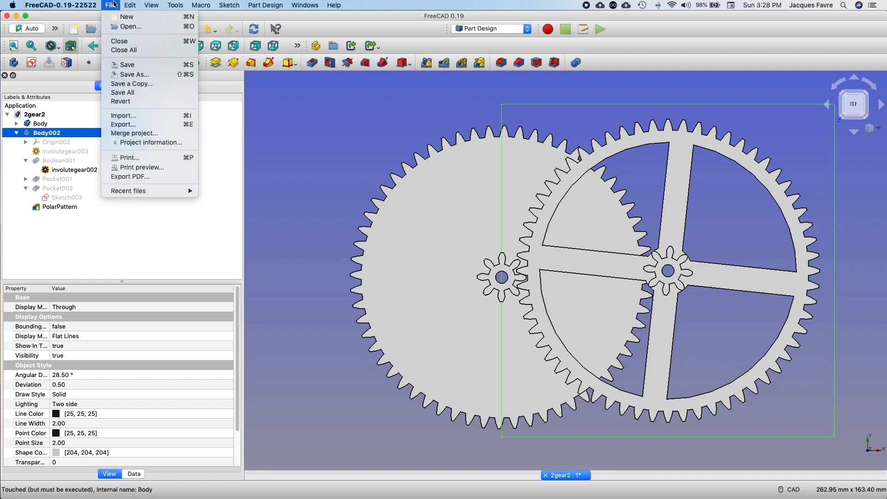
{"action": "left_click", "coordinate": [121, 125]}
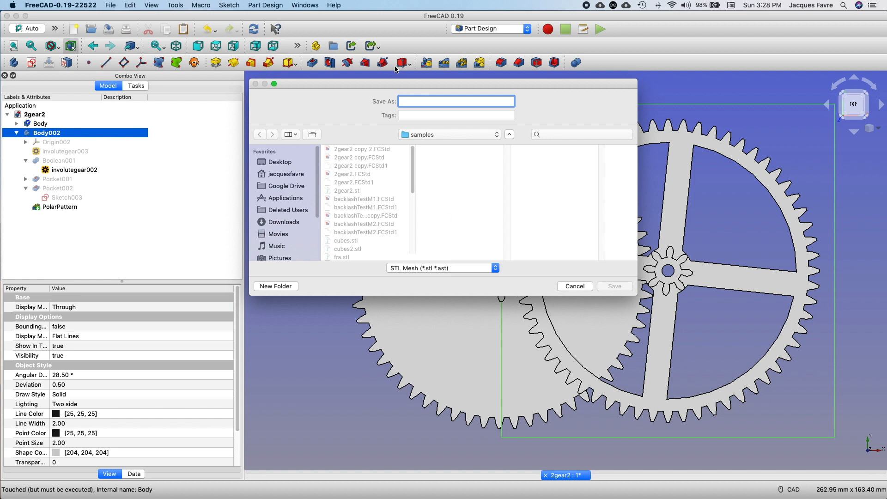
{"action": "type", "text": "gear"}
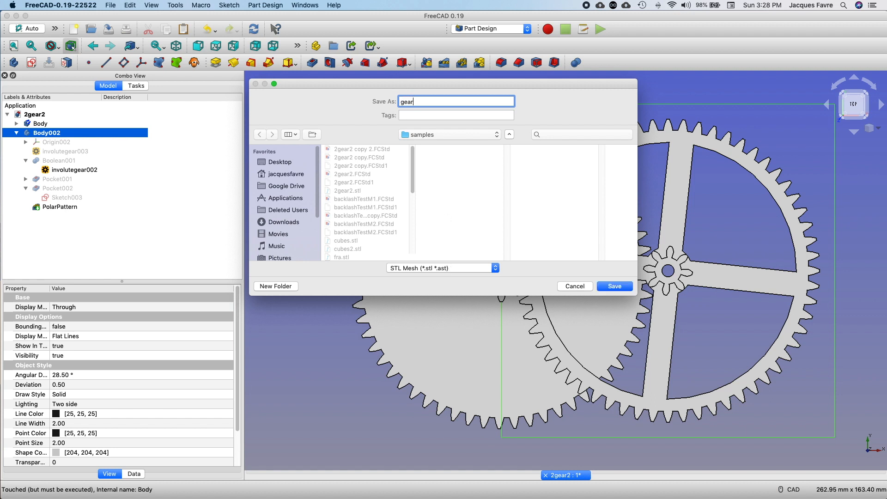
{"action": "type", "text": "tuto"}
{"action": "key", "text": "Return"}
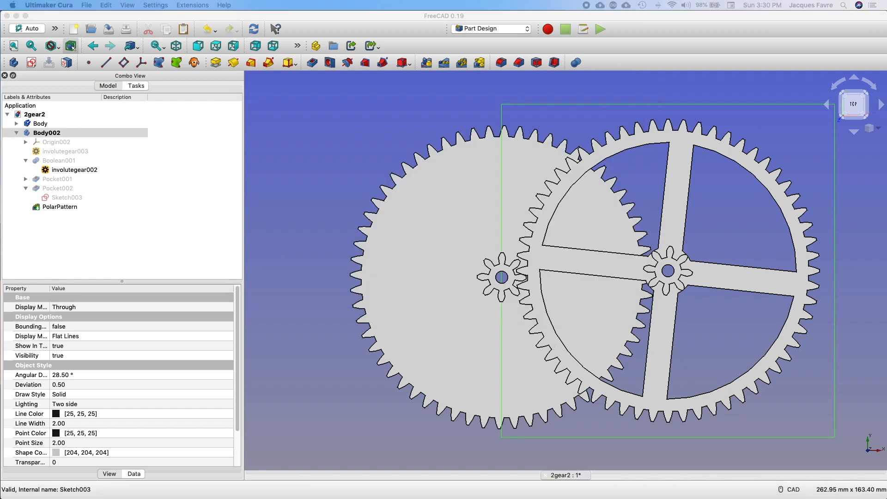
- Switch to Ultimaker Cura and examine the geartuto.stl gear on the build plate up close
{"action": "left_click_drag", "start_coordinate": [0, 6], "coordinate": [576, 16]}
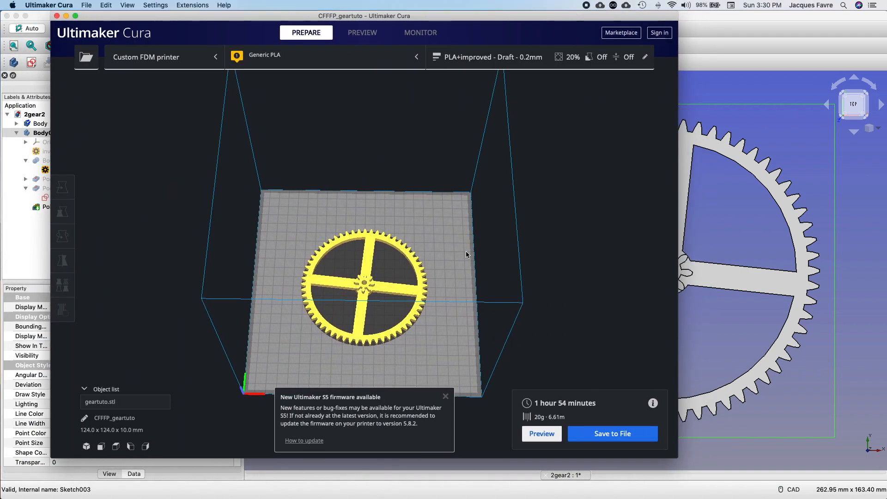
{"action": "scroll", "coordinate": [388, 290], "scroll_direction": "down", "scroll_amount": 1}
{"action": "scroll", "coordinate": [388, 290], "scroll_direction": "up", "scroll_amount": 5}
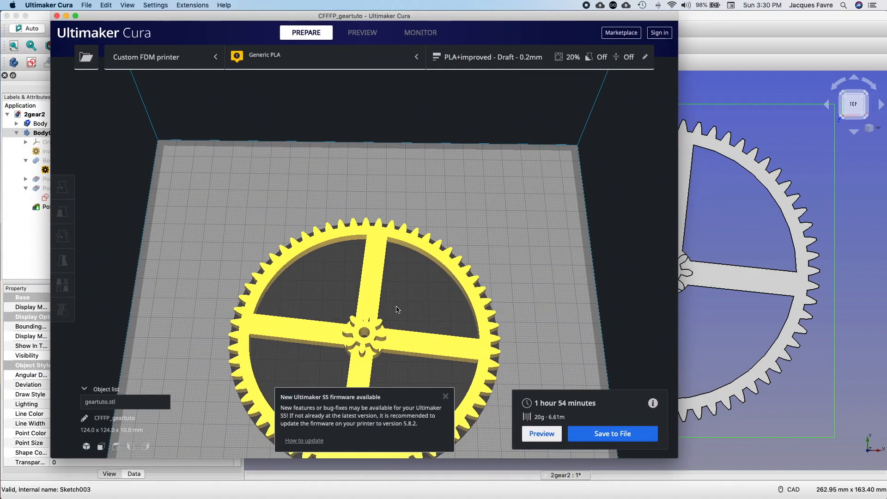
{"action": "scroll", "coordinate": [397, 310], "scroll_direction": "up", "scroll_amount": 5}
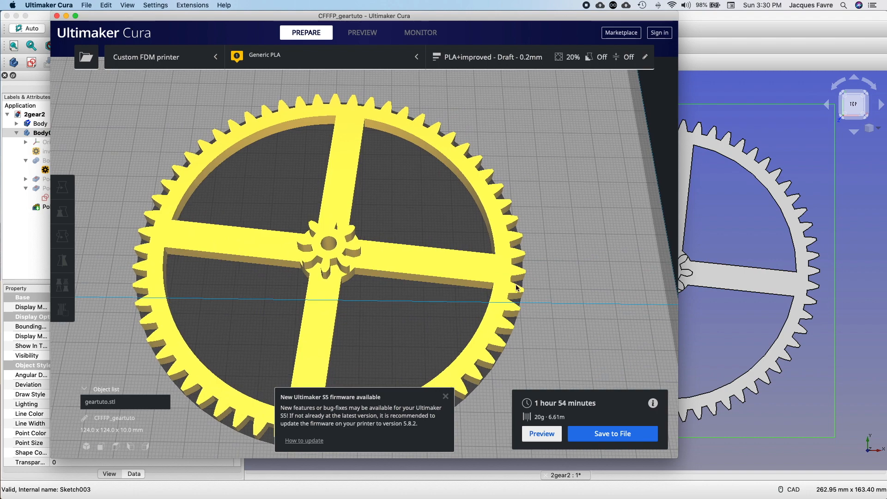
{"action": "left_click", "coordinate": [764, 329]}
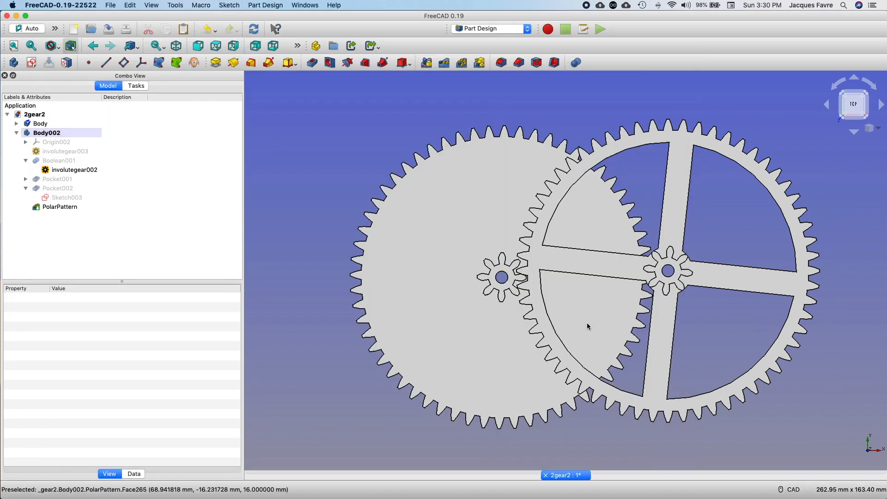
{"action": "mouse_move", "coordinate": [581, 493]}
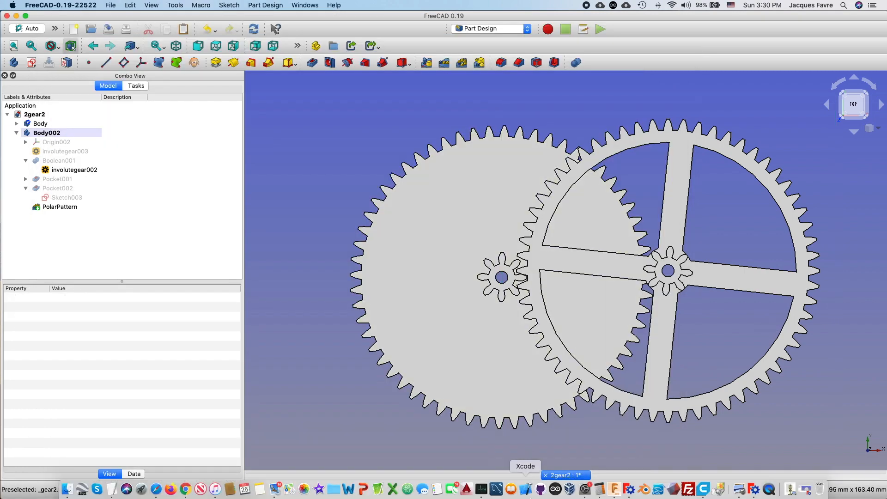
{"action": "left_click", "coordinate": [703, 489]}
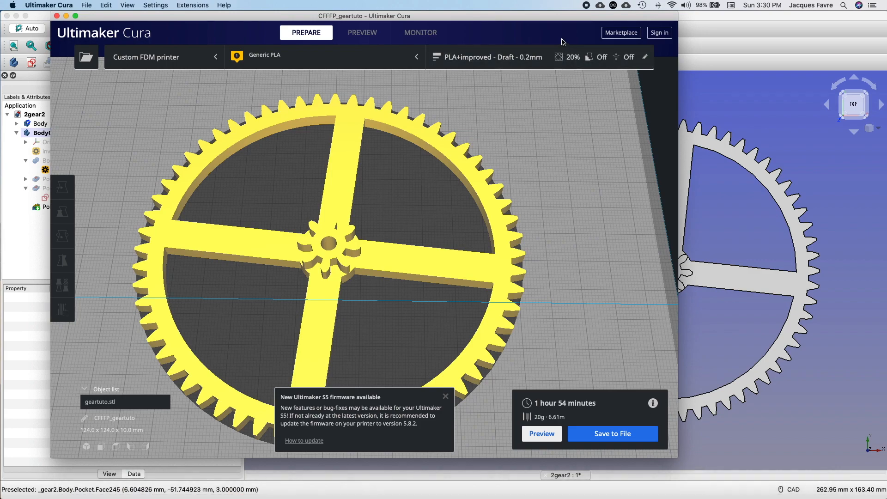
- Switch to Fusion 360 and examine the backFrameV3 frame, the gear60_8Back1 gear and the complete clock assembly from the front and above
{"action": "left_click", "coordinate": [617, 492]}
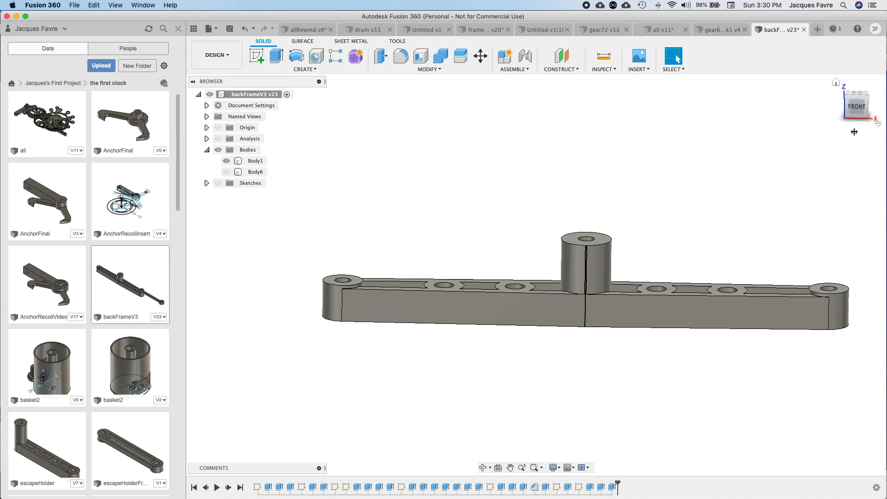
{"action": "left_click_drag", "start_coordinate": [856, 113], "coordinate": [849, 125]}
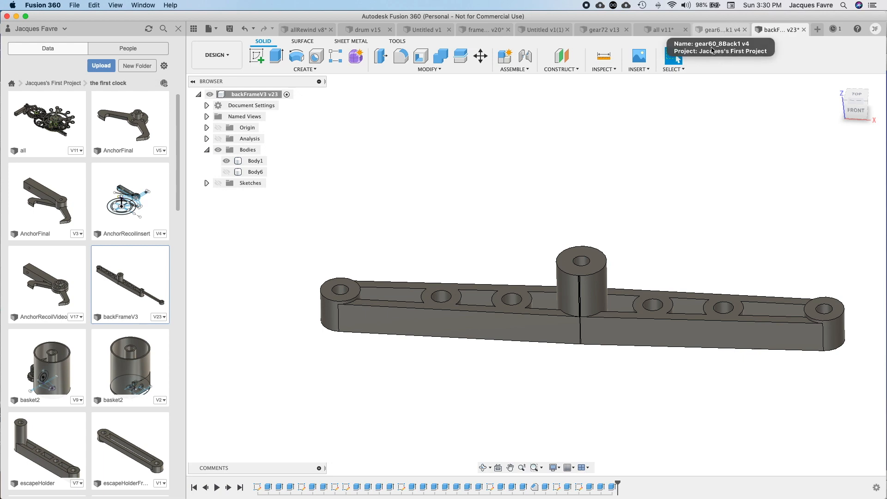
{"action": "left_click", "coordinate": [727, 31]}
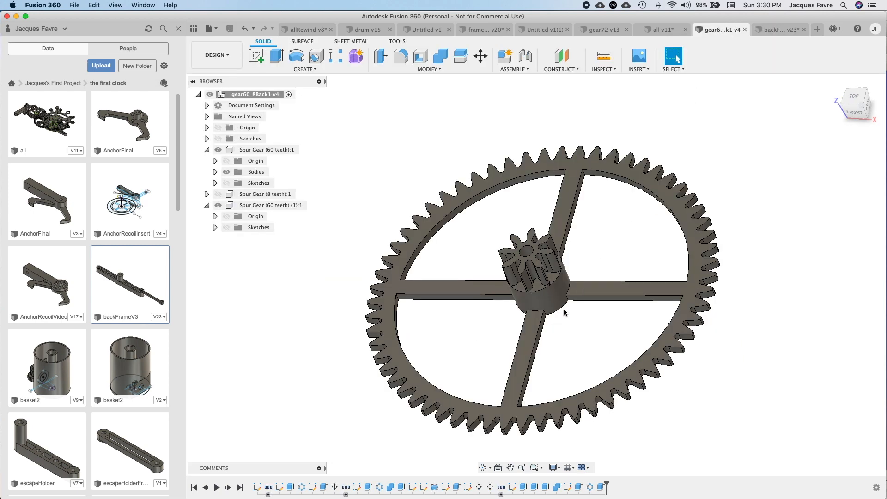
{"action": "left_click", "coordinate": [663, 29]}
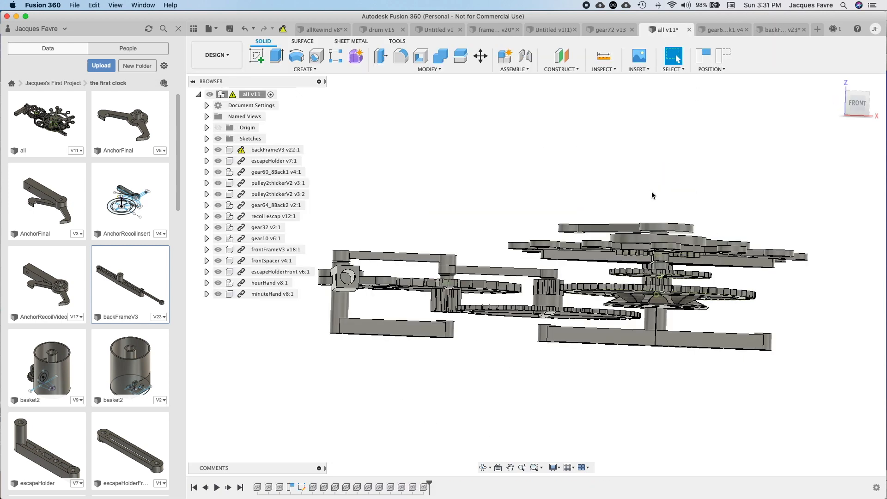
{"action": "left_click_drag", "start_coordinate": [856, 111], "coordinate": [854, 157]}
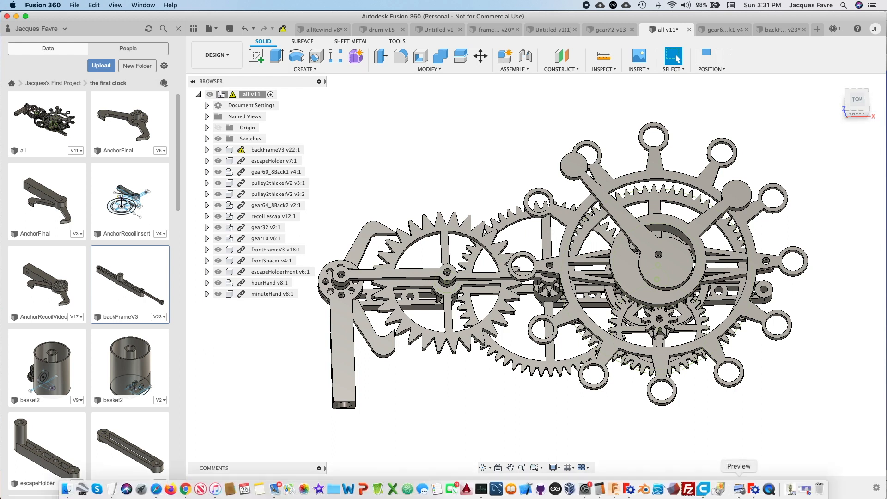
- Switch to FreeCAD's frame4 document and set the forward length of Extrude002 to 25 mm
{"action": "left_click", "coordinate": [748, 493]}
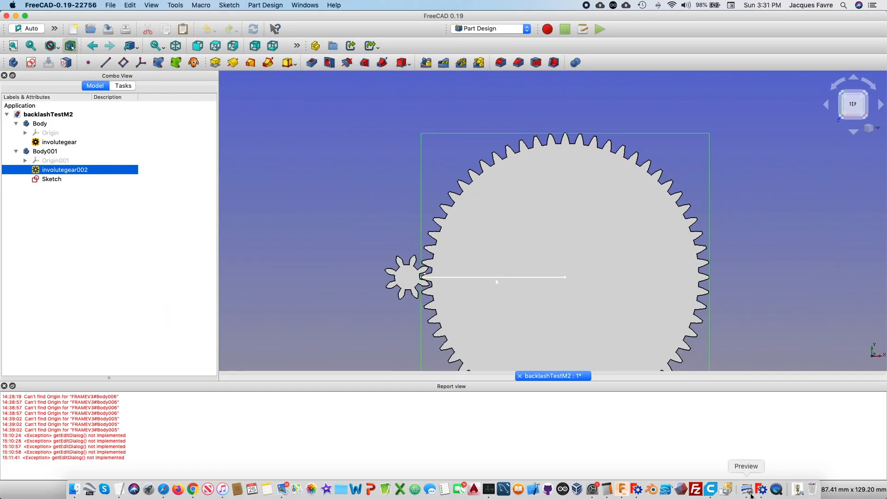
{"action": "left_click", "coordinate": [639, 492]}
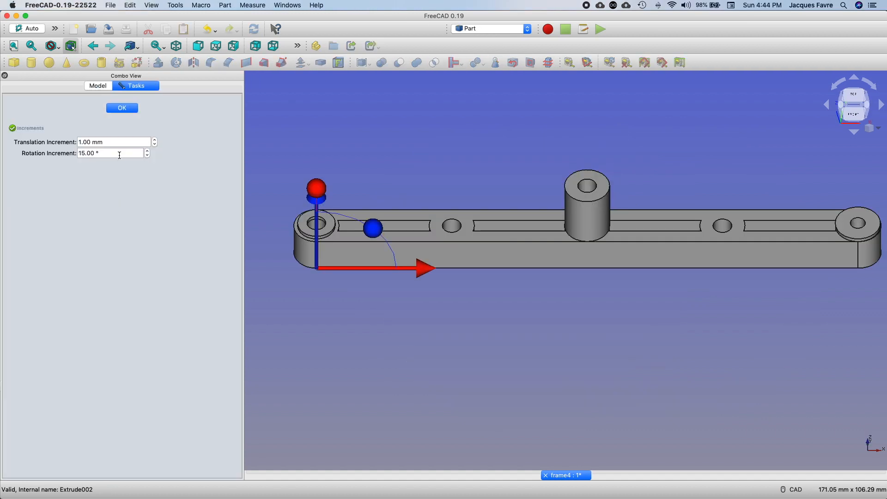
{"action": "left_click", "coordinate": [134, 474]}
{"action": "left_click", "coordinate": [236, 374]}
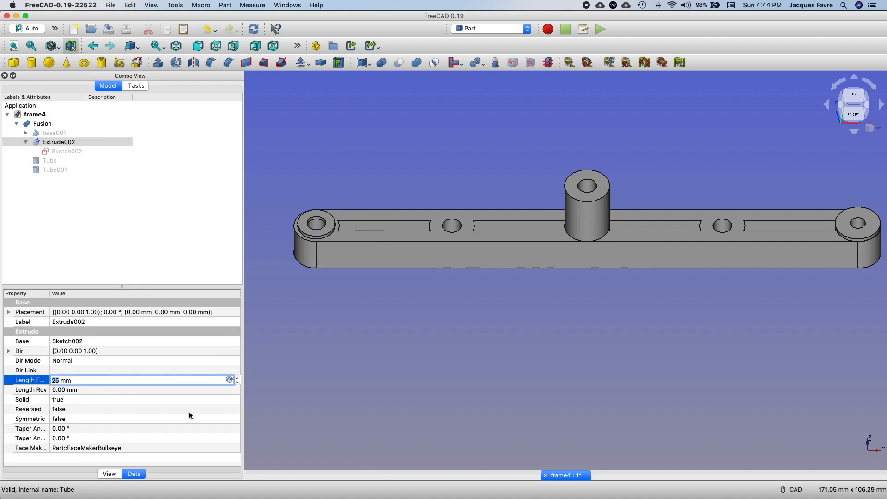
- Examine the frame from below and at an angle, and check the extrusion properties of base001
{"action": "left_click", "coordinate": [857, 134]}
{"action": "left_click", "coordinate": [855, 133]}
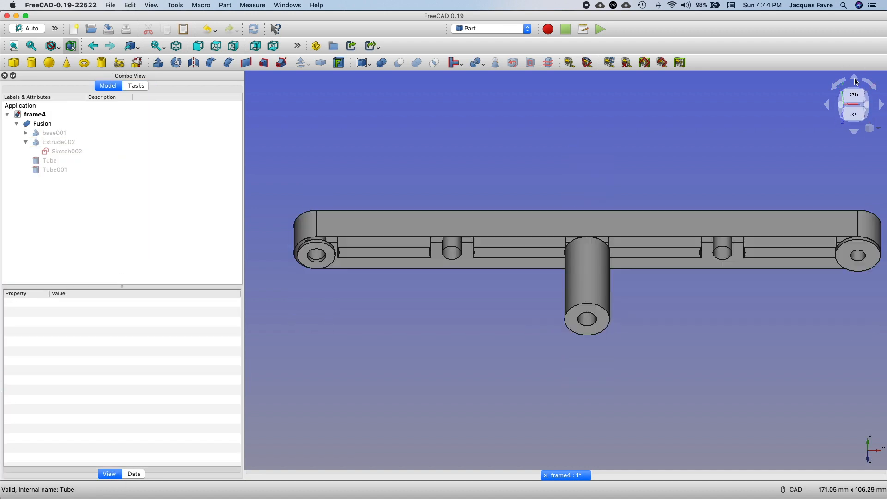
{"action": "middle_click_drag", "start_coordinate": [721, 159], "coordinate": [555, 185]}
{"action": "left_click", "coordinate": [26, 133]}
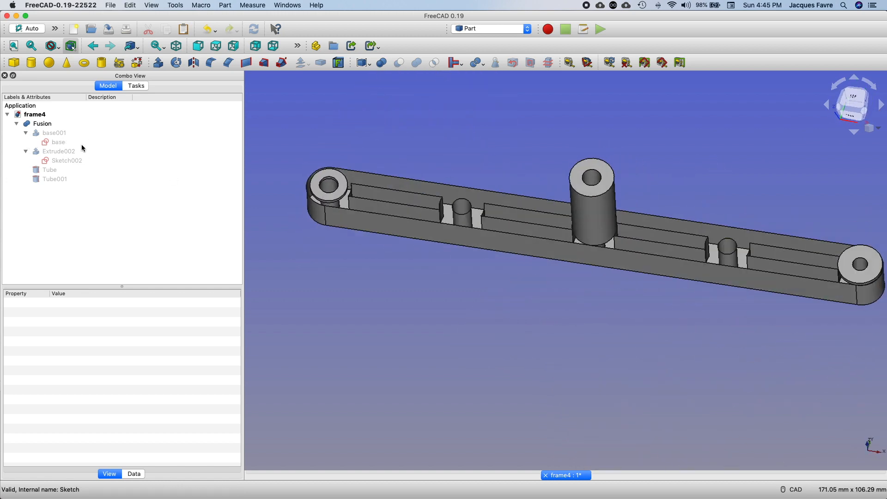
{"action": "left_click", "coordinate": [54, 133]}
{"action": "left_click", "coordinate": [133, 474]}
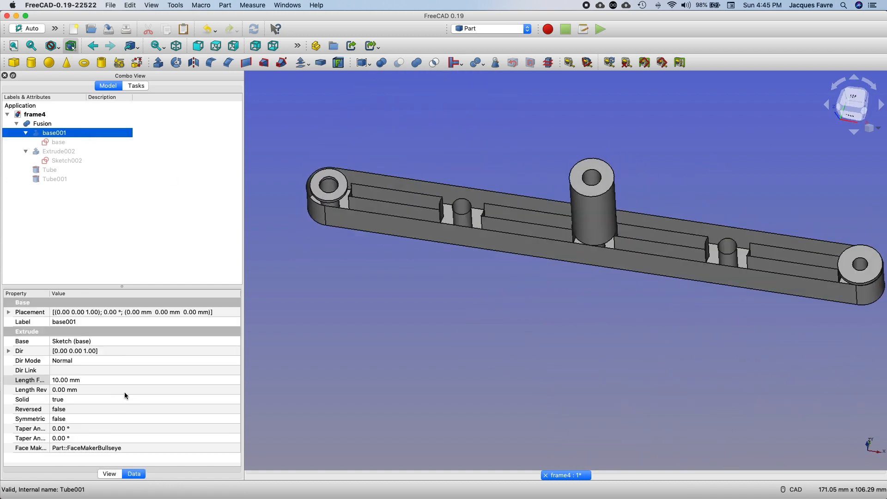
- Reduce the forward length of Extrude002 to shorten the frame's centre post
{"action": "left_click", "coordinate": [59, 151]}
{"action": "left_click", "coordinate": [138, 380]}
{"action": "left_click", "coordinate": [110, 474]}
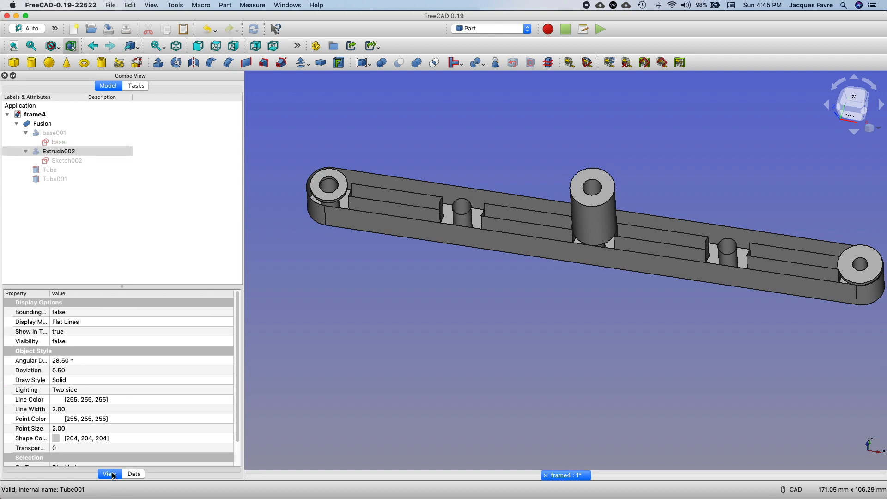
{"action": "left_click", "coordinate": [134, 474]}
{"action": "left_click", "coordinate": [232, 381]}
{"action": "type", "text": "25"}
{"action": "left_click", "coordinate": [110, 475]}
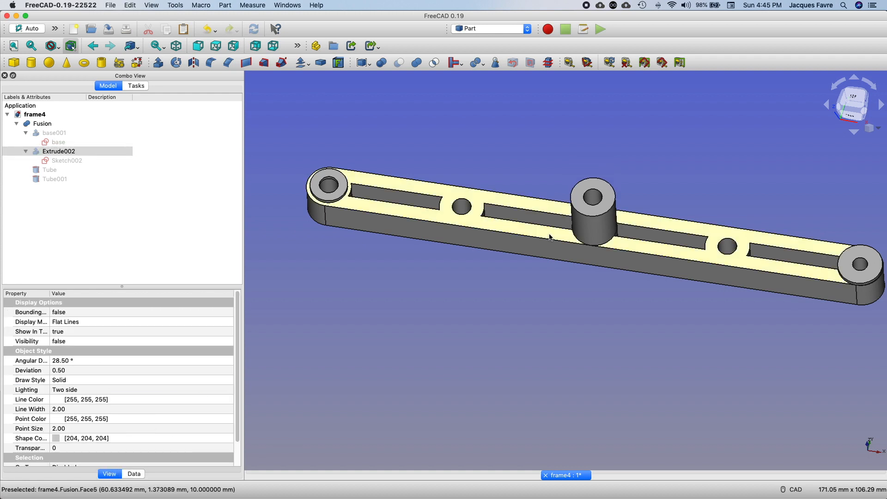
- Examine the placement of Sketch002 down to its x, y and z position values
{"action": "left_click", "coordinate": [67, 161]}
{"action": "left_click", "coordinate": [134, 474]}
{"action": "left_click", "coordinate": [139, 361]}
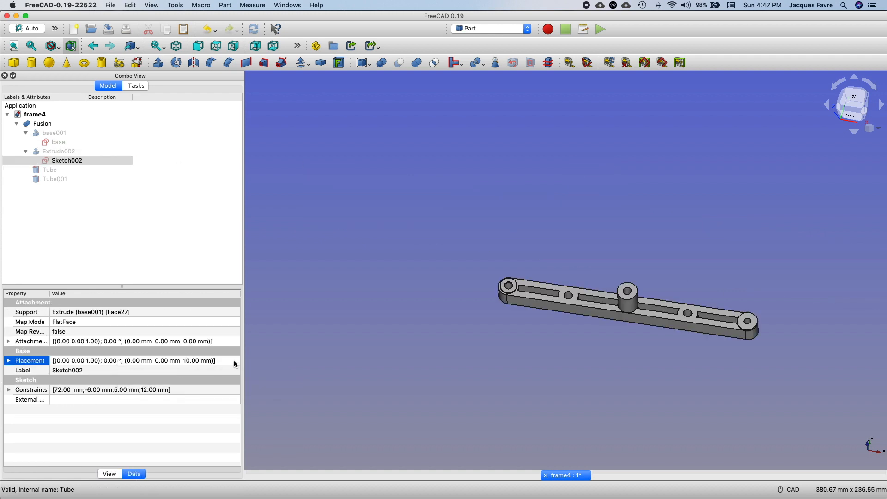
{"action": "left_click", "coordinate": [9, 360]}
{"action": "double_click", "coordinate": [223, 389]}
{"action": "left_click", "coordinate": [195, 420]}
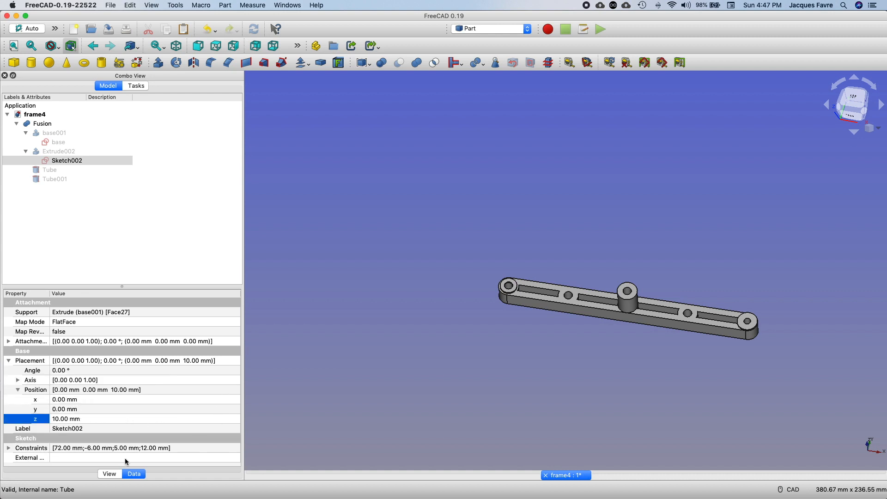
{"action": "left_click", "coordinate": [110, 474]}
- Change the outer radius of Tube and examine that end of the frame up close
{"action": "left_click", "coordinate": [49, 169]}
{"action": "left_click", "coordinate": [134, 474]}
{"action": "left_click", "coordinate": [217, 449]}
{"action": "left_click", "coordinate": [112, 475]}
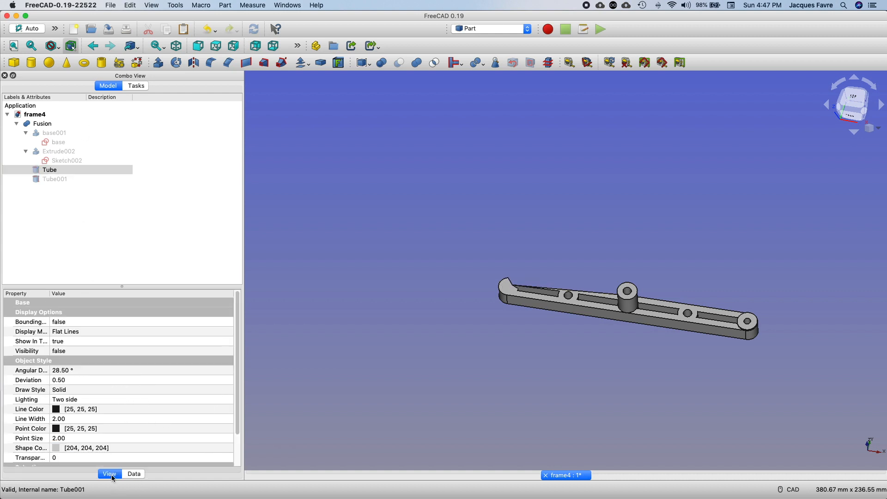
{"action": "left_click", "coordinate": [853, 97]}
{"action": "middle_click_drag", "start_coordinate": [759, 296], "coordinate": [725, 217]}
{"action": "scroll", "coordinate": [530, 299], "scroll_direction": "up", "scroll_amount": 10}
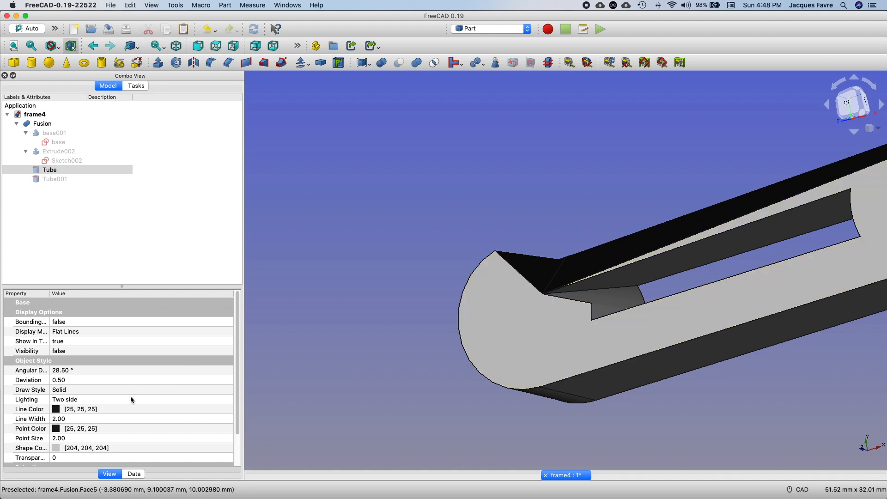
- Set the outer radius of Tube to 5 mm
{"action": "left_click", "coordinate": [134, 474]}
{"action": "left_click", "coordinate": [85, 448]}
{"action": "key", "text": "Return"}
{"action": "left_click", "coordinate": [134, 474]}
{"action": "left_click", "coordinate": [96, 451]}
{"action": "left_click", "coordinate": [109, 474]}
{"action": "left_click", "coordinate": [134, 475]}
{"action": "left_click", "coordinate": [113, 475]}
{"action": "scroll", "coordinate": [119, 394], "scroll_direction": "down", "scroll_amount": 3}
- Try a Z translation of 9 mm in the placement of Tube and undo the change
{"action": "left_click", "coordinate": [149, 170]}
{"action": "left_click", "coordinate": [99, 172]}
{"action": "left_click", "coordinate": [160, 342]}
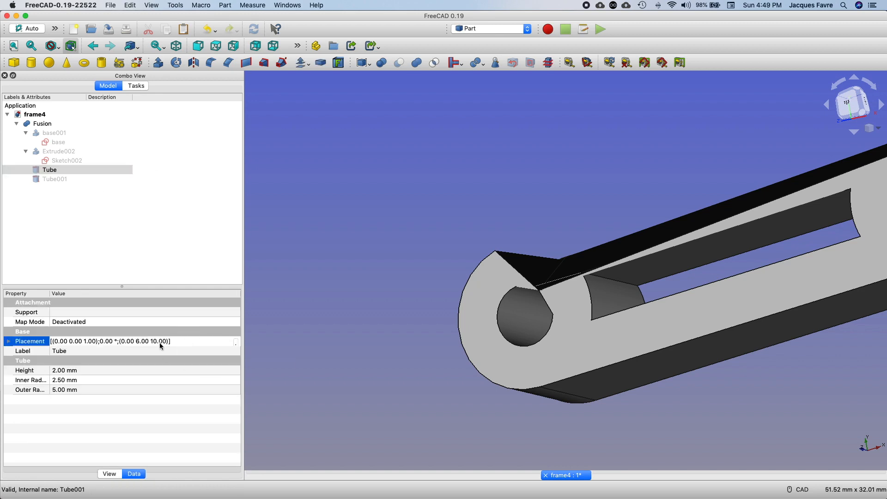
{"action": "left_click", "coordinate": [236, 342]}
{"action": "double_click", "coordinate": [58, 160]}
{"action": "type", "text": "9"}
{"action": "left_click", "coordinate": [83, 312]}
{"action": "scroll", "coordinate": [561, 344], "scroll_direction": "down", "scroll_amount": 5}
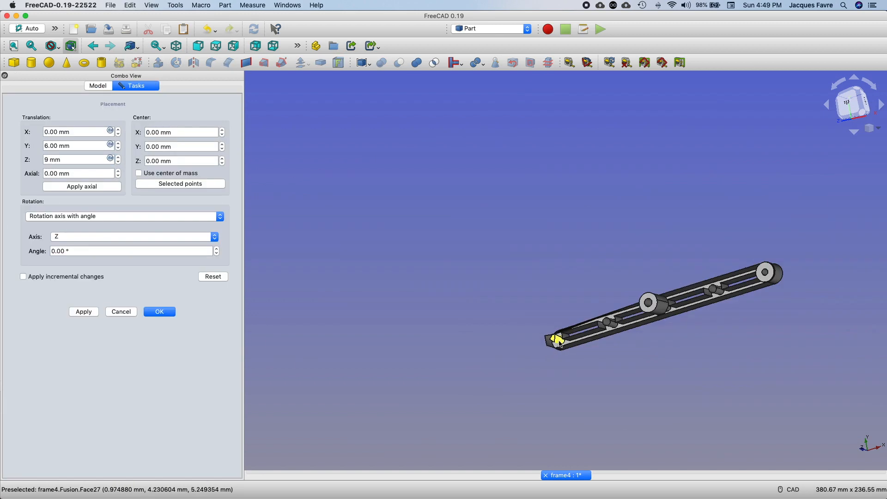
{"action": "left_click", "coordinate": [211, 30]}
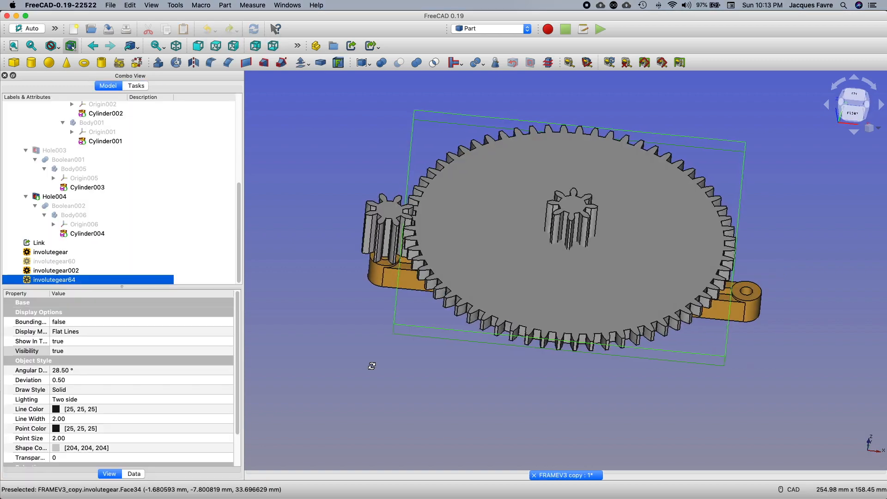
- Examine the meshing involute gears on the frame in the FRAMEV3 copy document from the side
{"action": "middle_click_drag", "start_coordinate": [365, 360], "coordinate": [372, 366]}
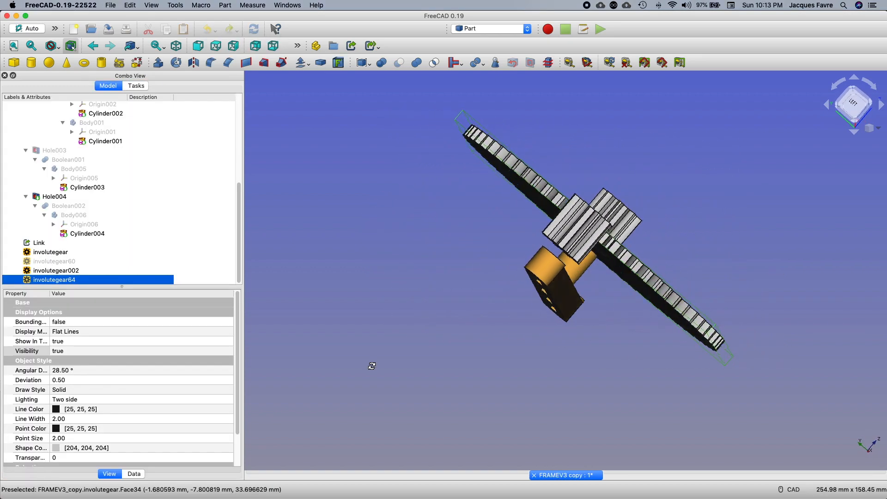